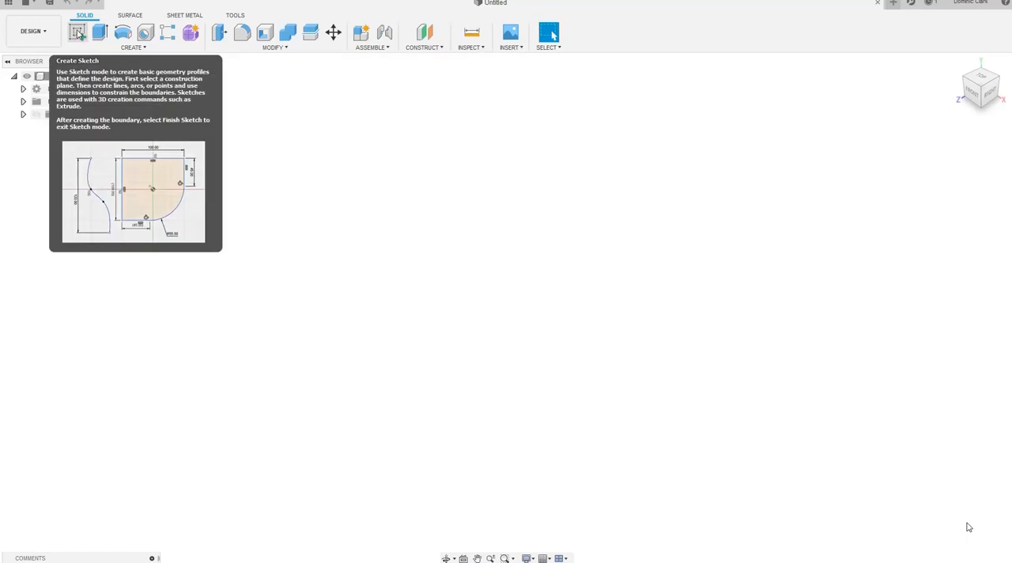
Sketch a 35 mm by 15 mm rectangle on the horizontal origin plane and finish the sketch
click(80, 35)
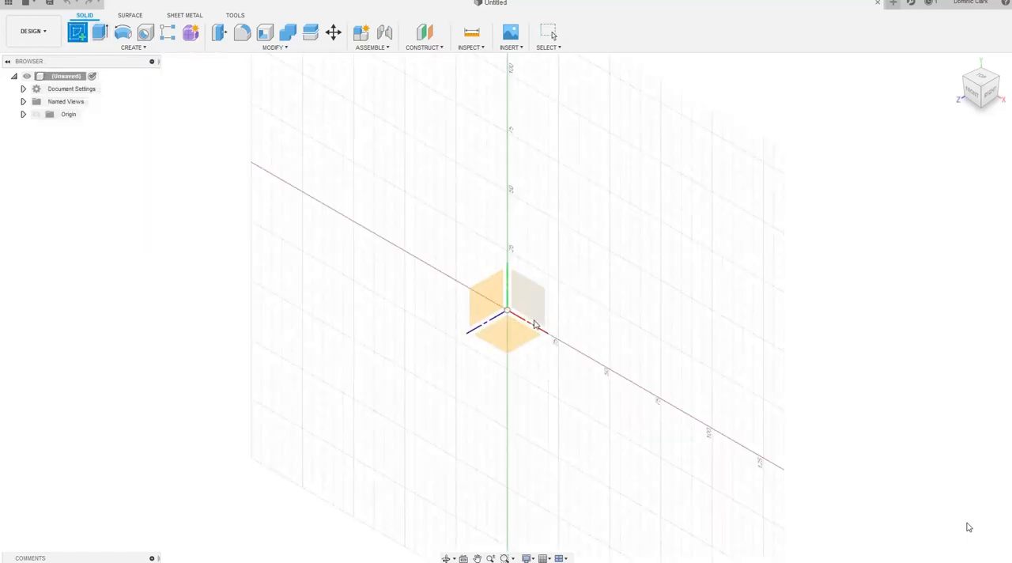
click(512, 336)
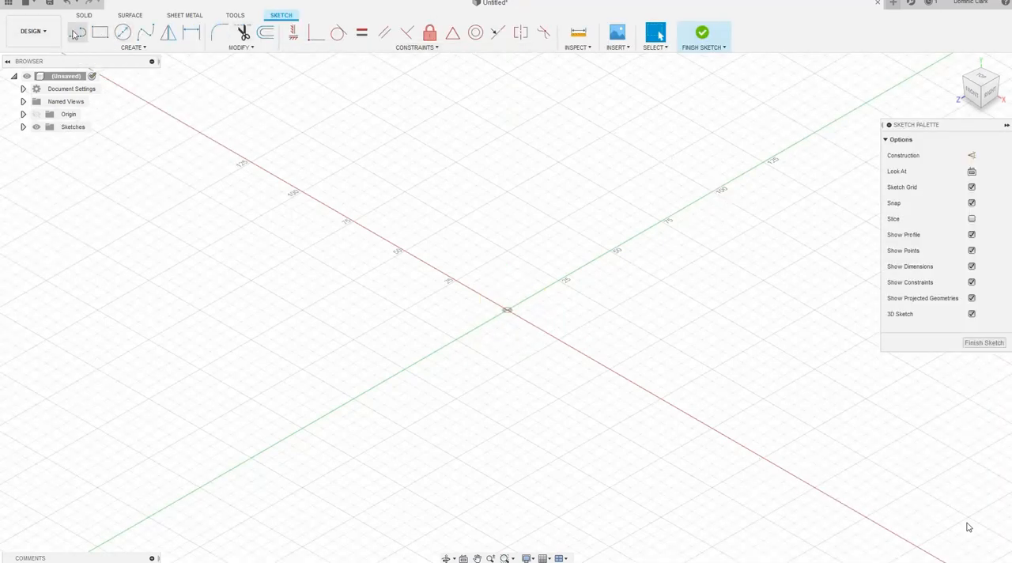
click(99, 36)
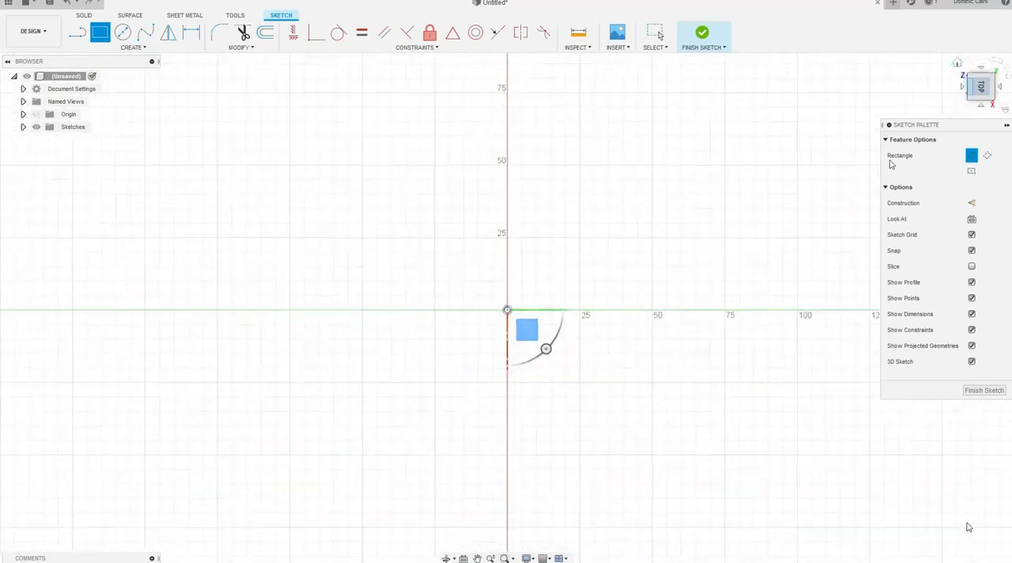
click(218, 137)
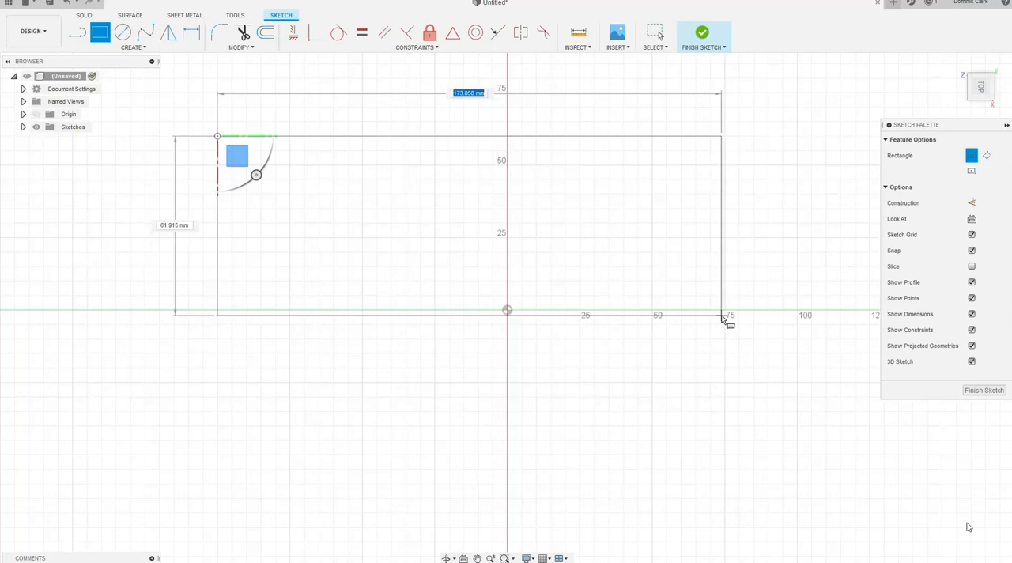
text(35)
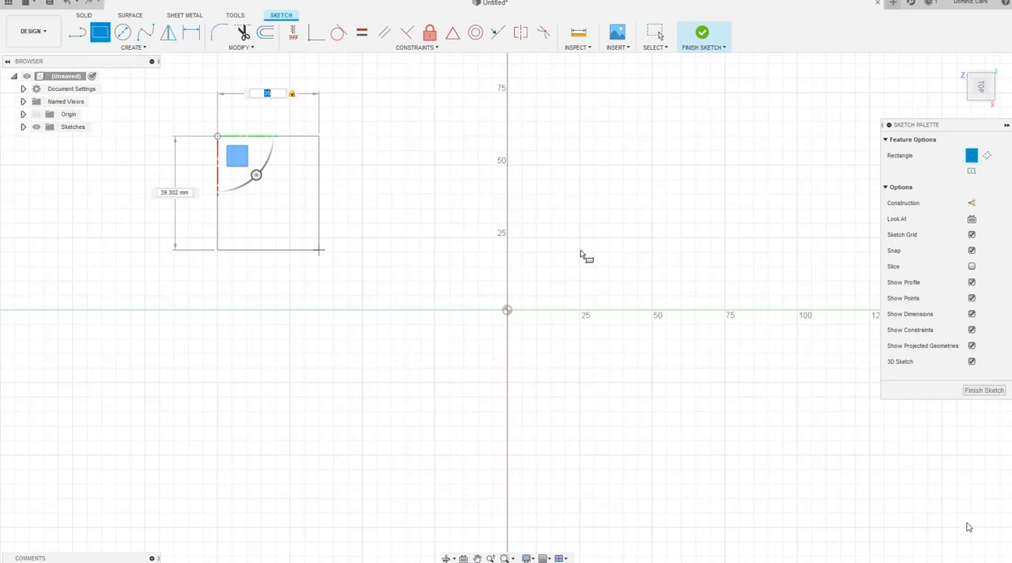
key(Tab)
text(1)
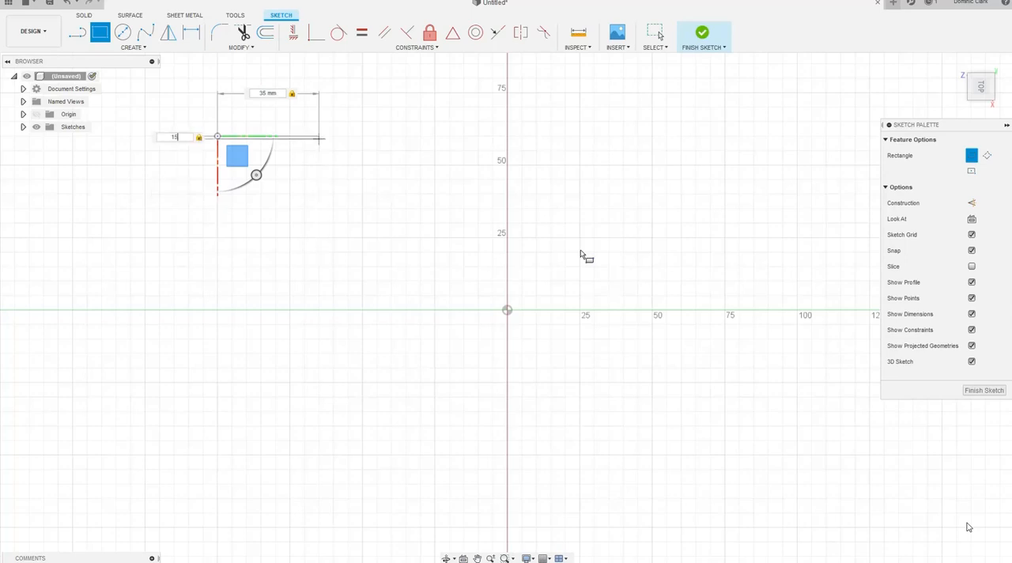
text(5)
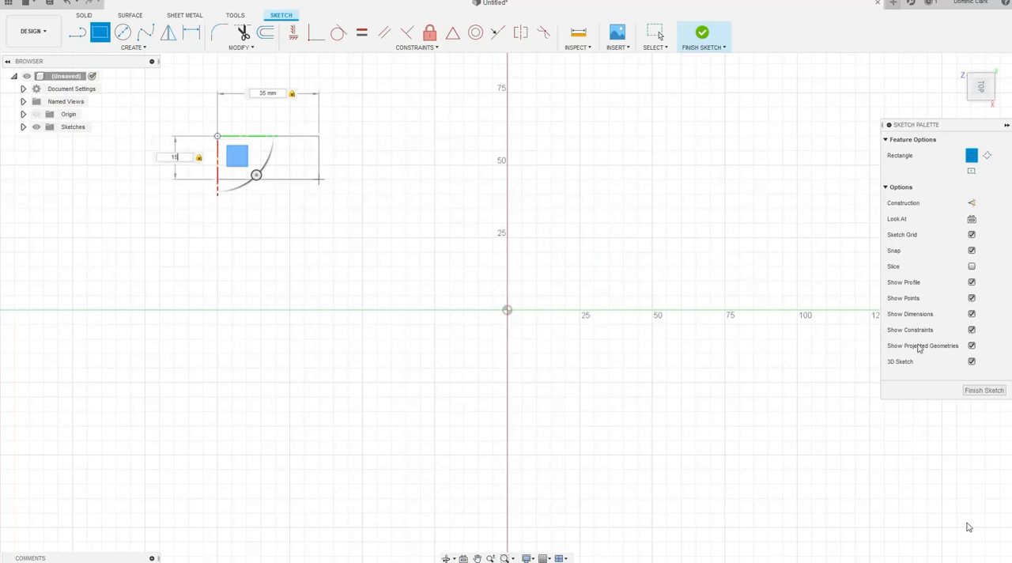
click(970, 390)
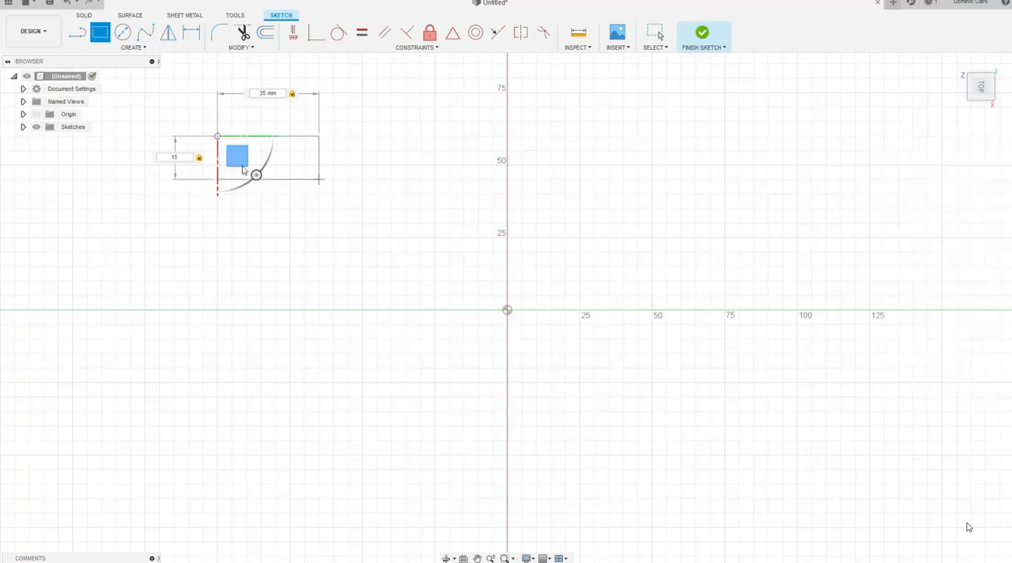
Extrude the rectangle profile upward 5 mm as a new body
scroll(262, 174, down, 5)
scroll(265, 177, up, 9)
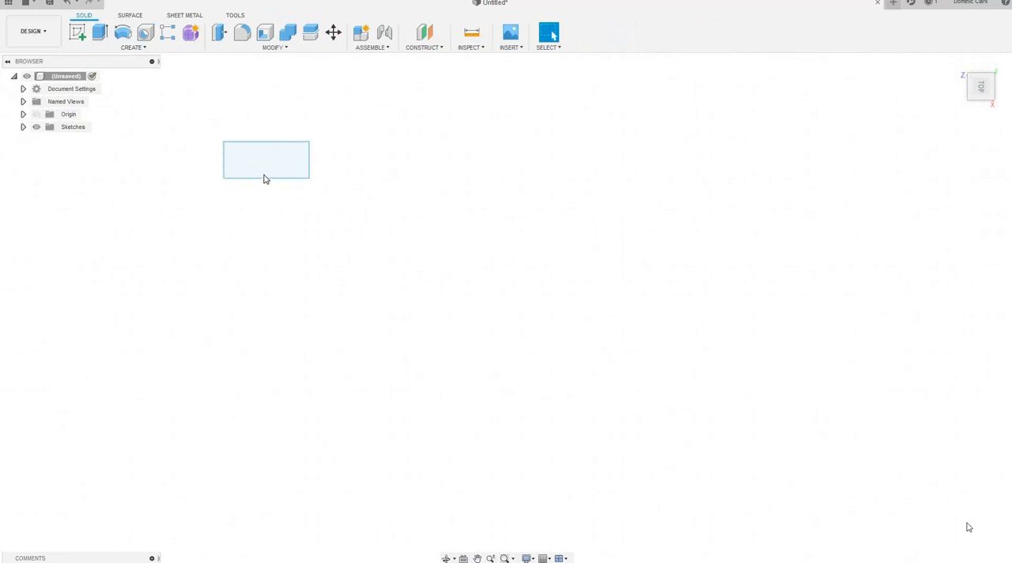
scroll(266, 177, up, 2)
scroll(266, 178, down, 1)
middle_drag(269, 182, 363, 306)
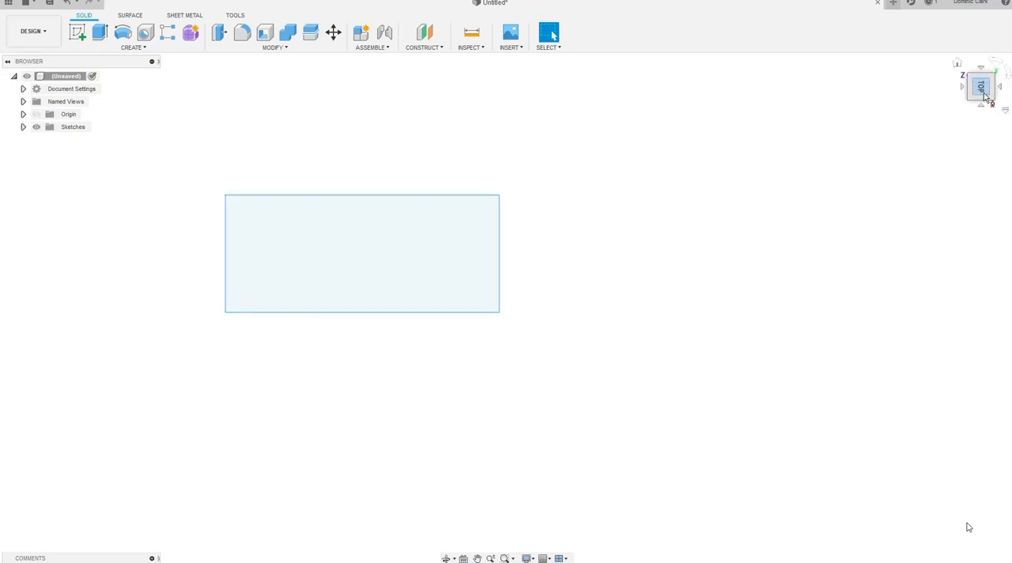
click(956, 64)
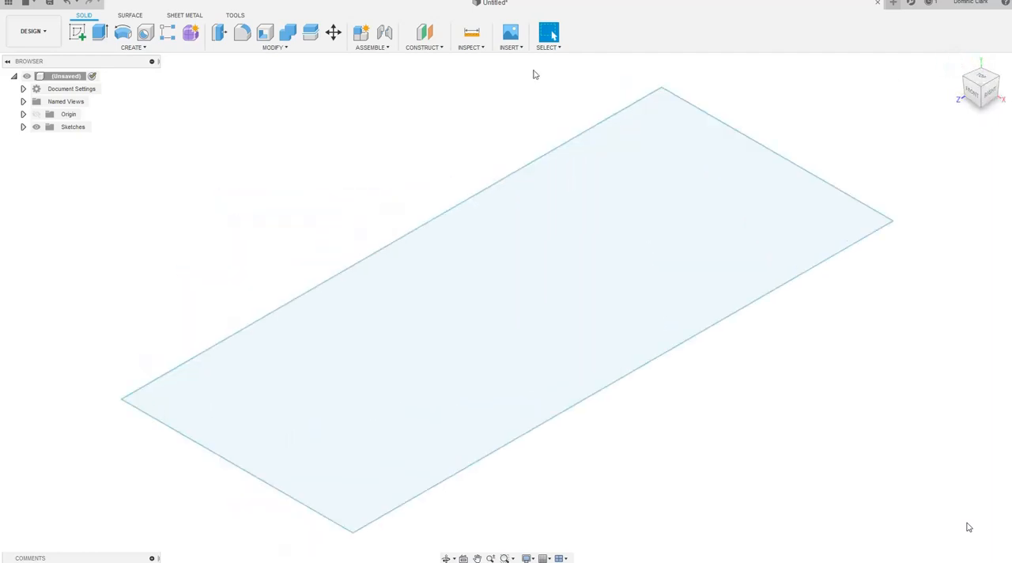
click(587, 237)
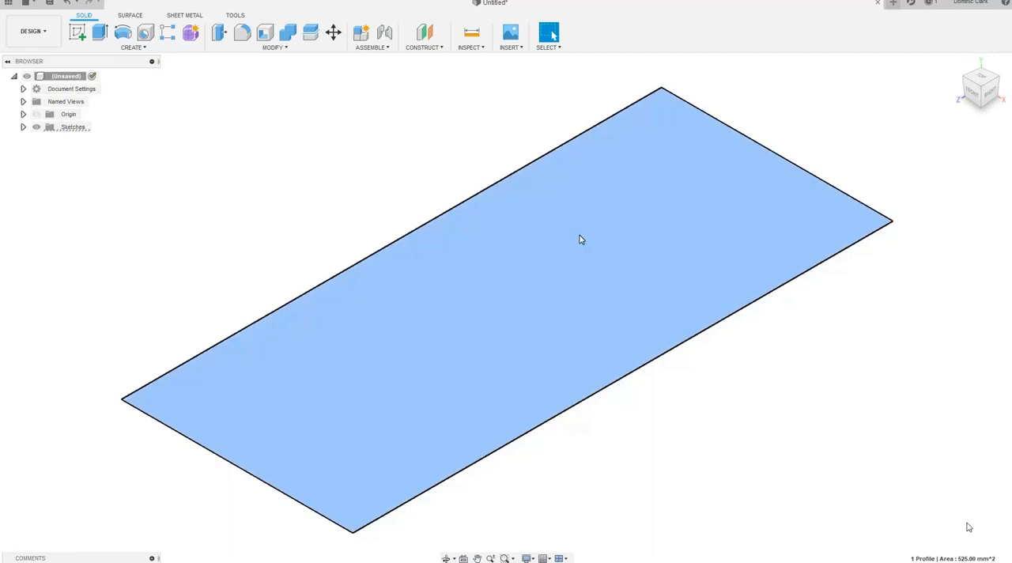
key(e)
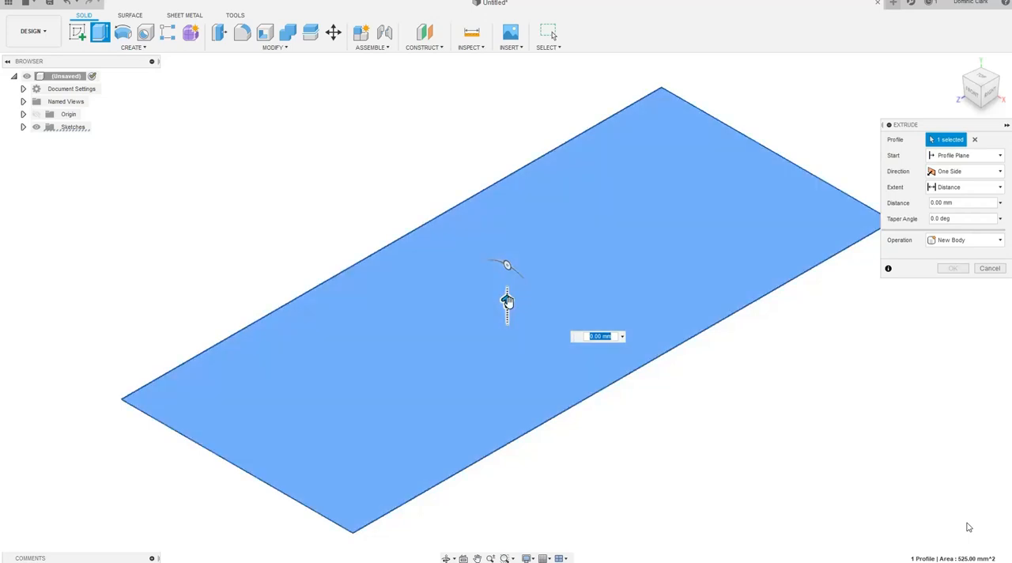
drag(506, 300, 507, 247)
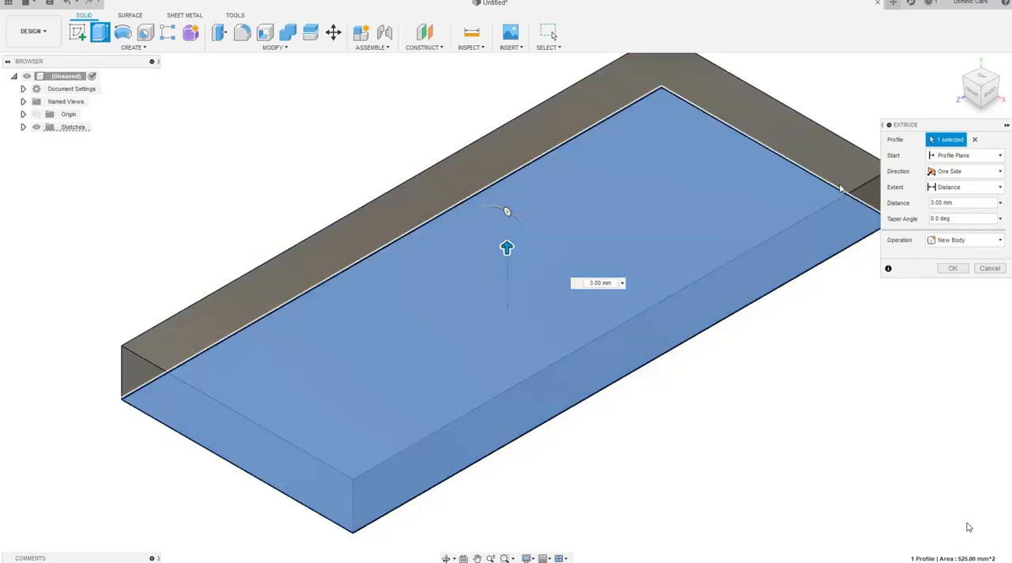
double_click(935, 203)
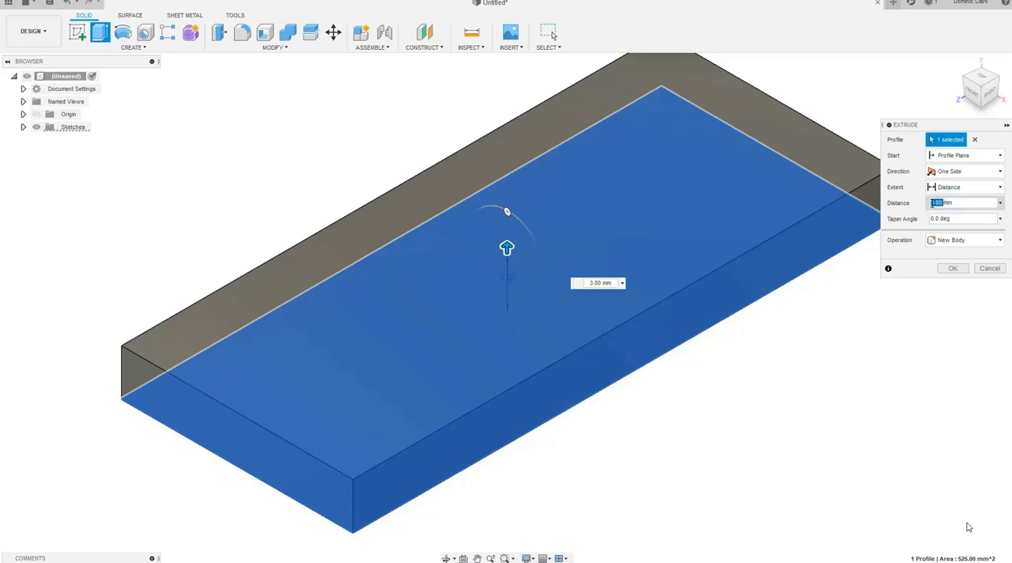
text(5)
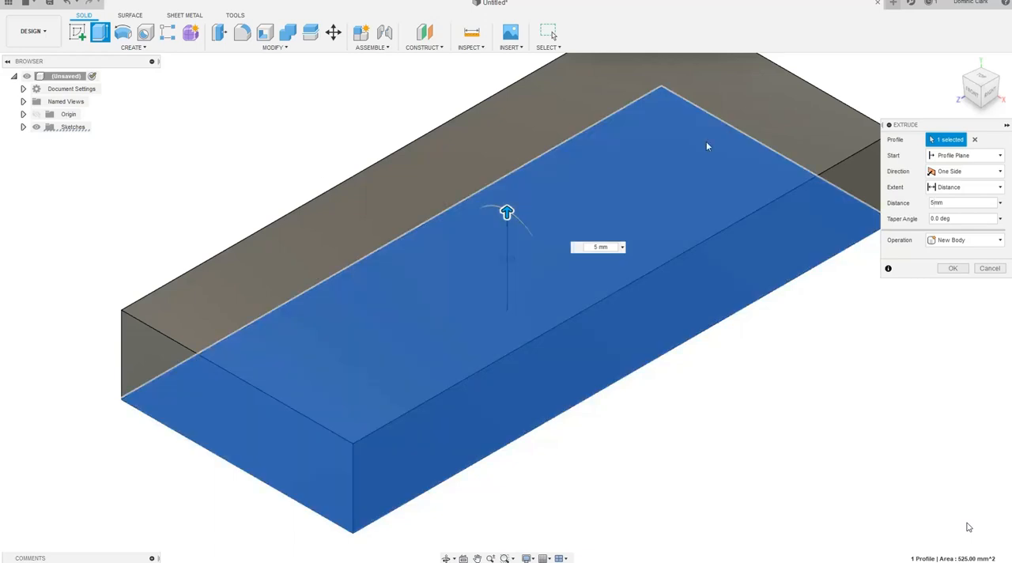
click(953, 269)
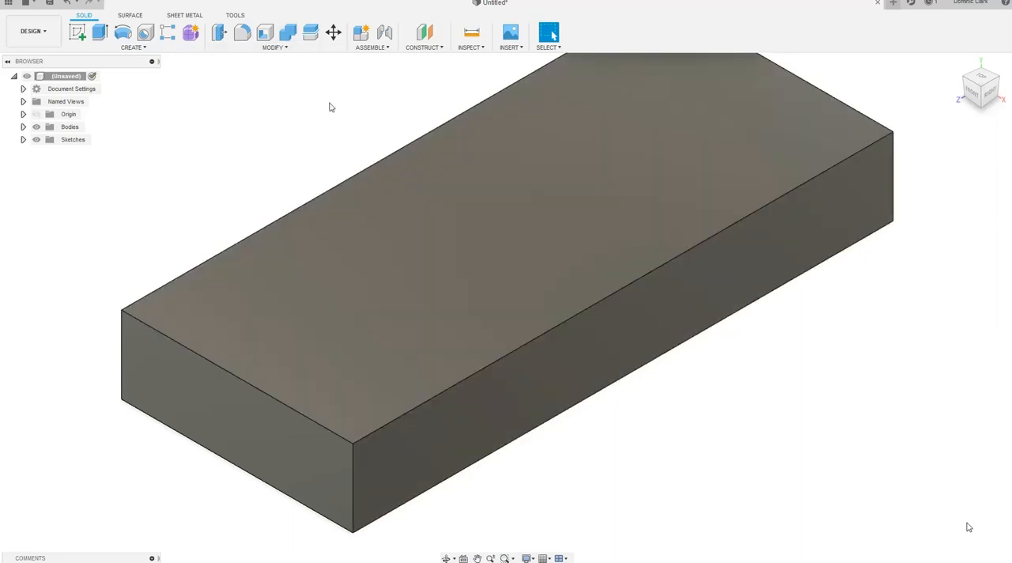
Create a sketch on the block's top face and add the text "Tech for kid C" near a corner
click(78, 35)
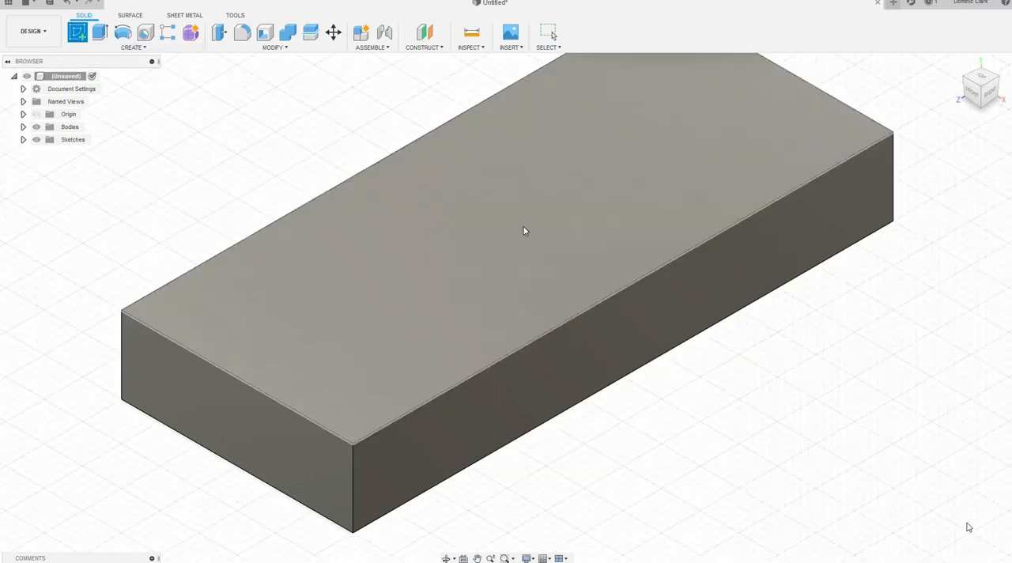
click(523, 229)
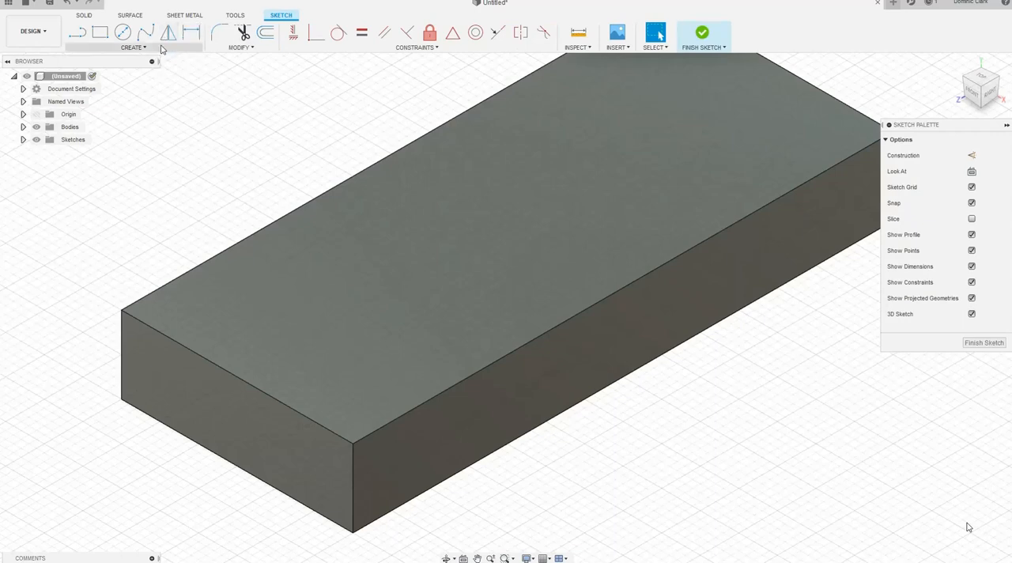
click(135, 47)
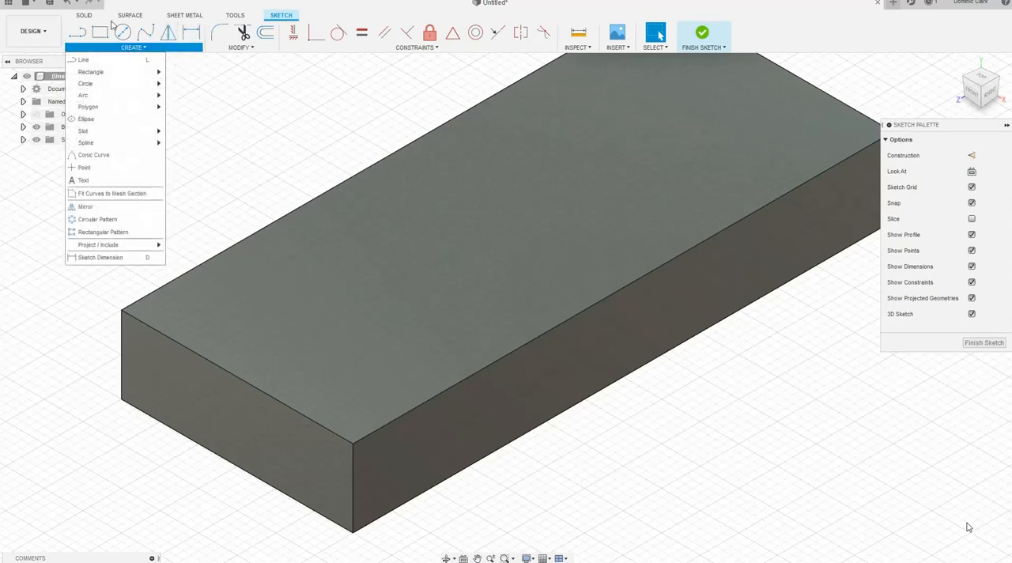
click(154, 182)
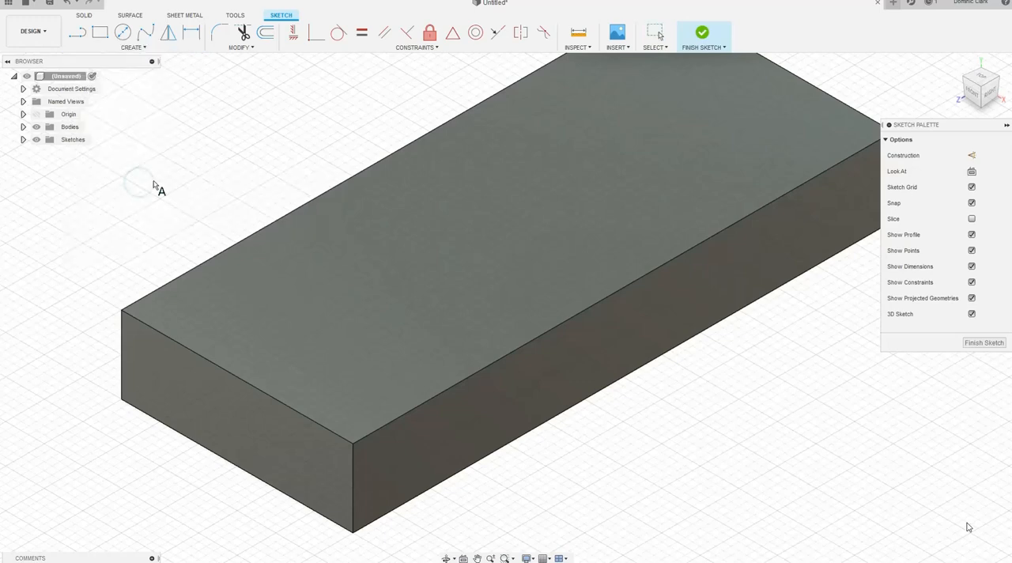
click(982, 78)
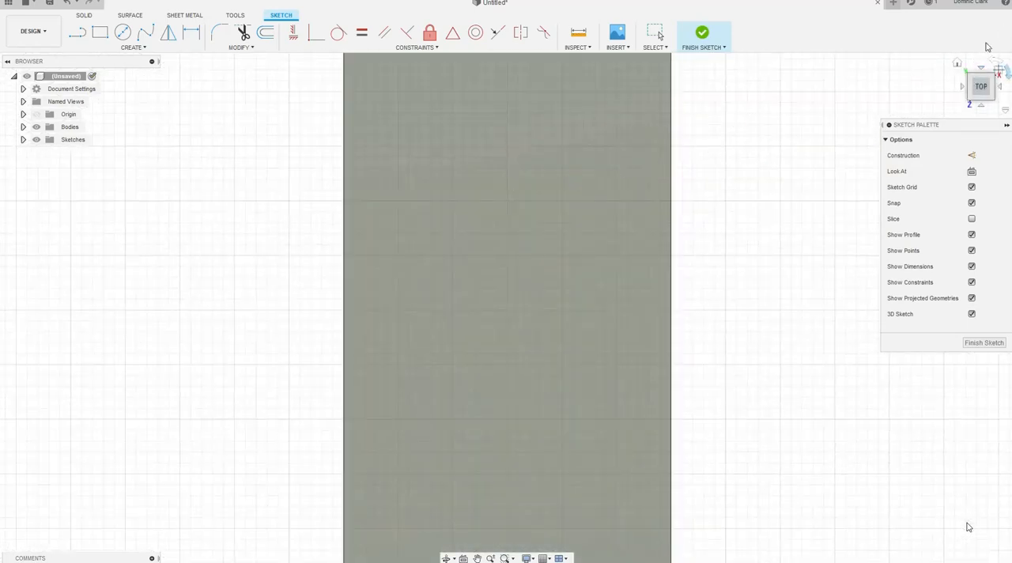
click(998, 66)
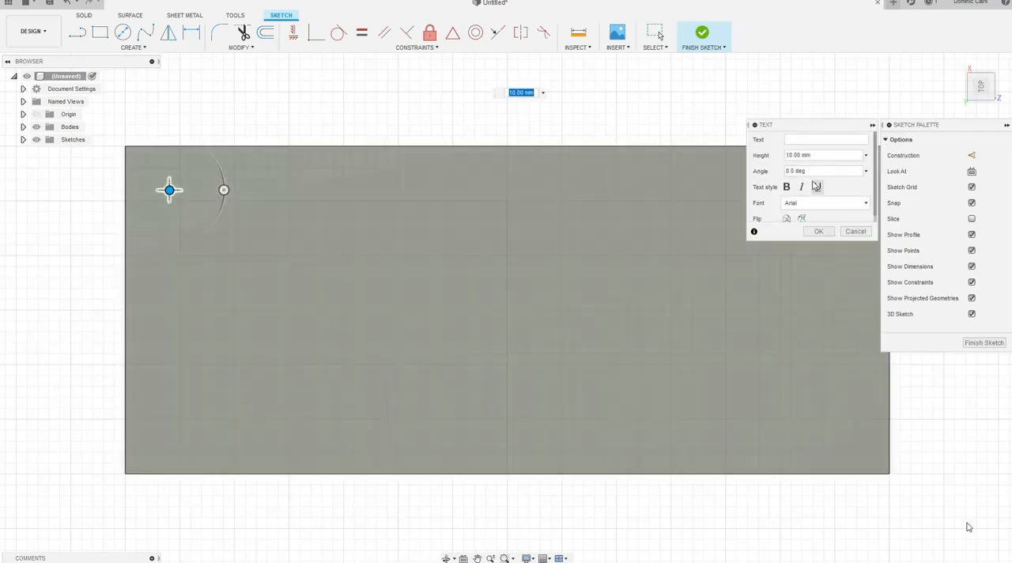
click(793, 140)
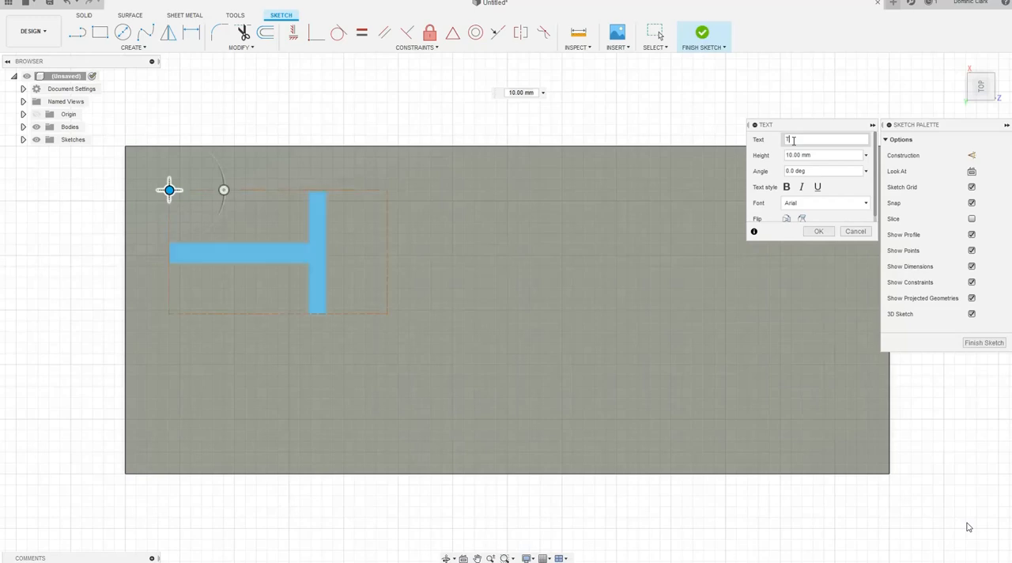
text(Tech for)
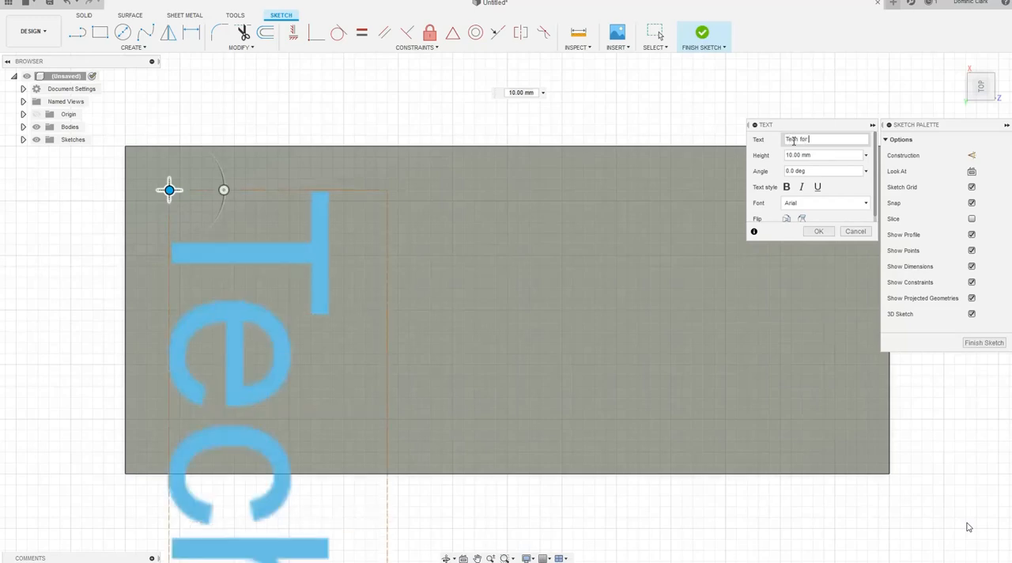
text( kid)
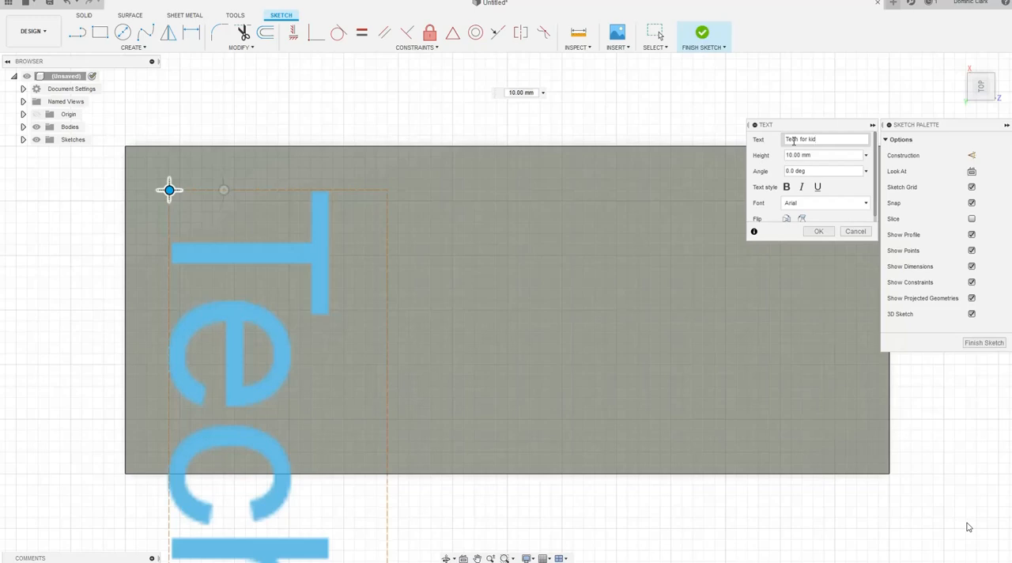
text( C)
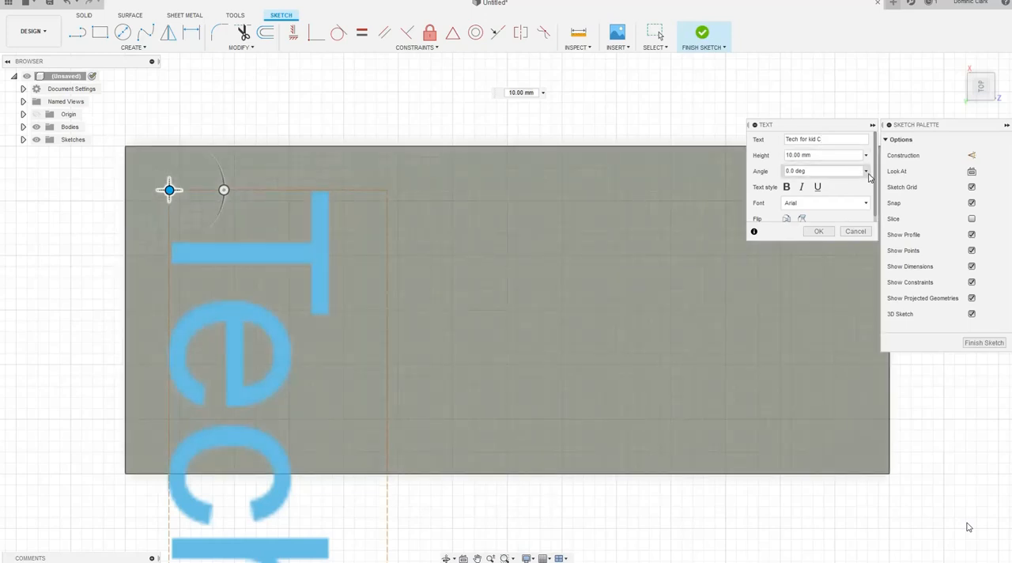
Try a 180-degree angle for the text and move it toward the middle of the block's long edge
click(868, 173)
click(800, 187)
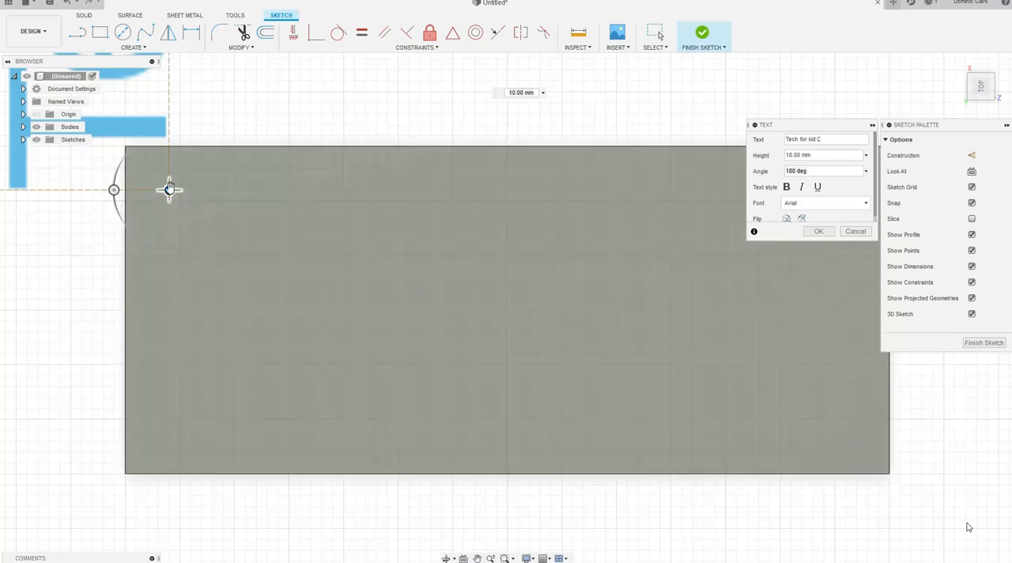
drag(169, 190, 564, 408)
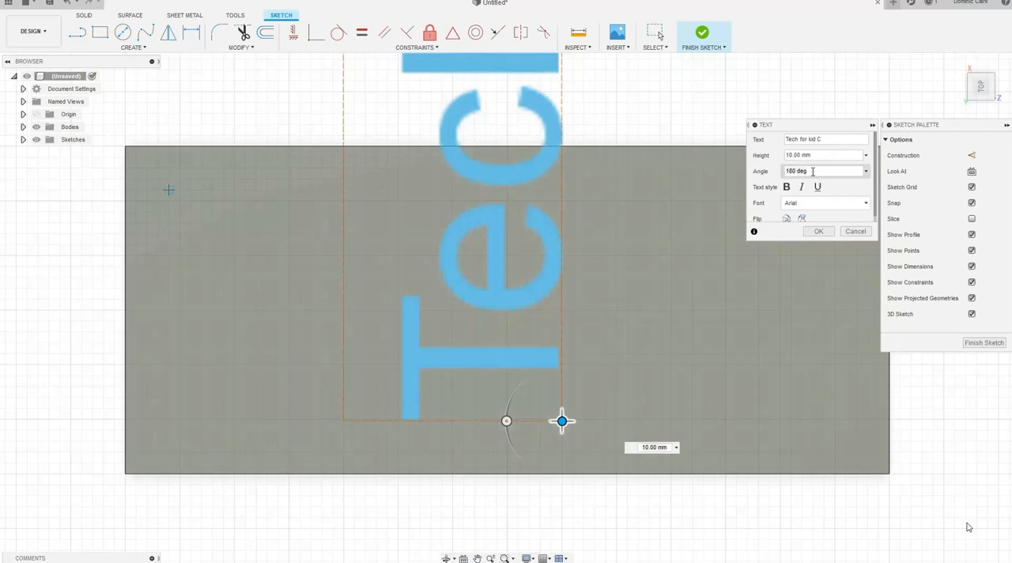
Set the text's angle to 90 degrees and shift its start beyond the block's short edge
triple_click(812, 171)
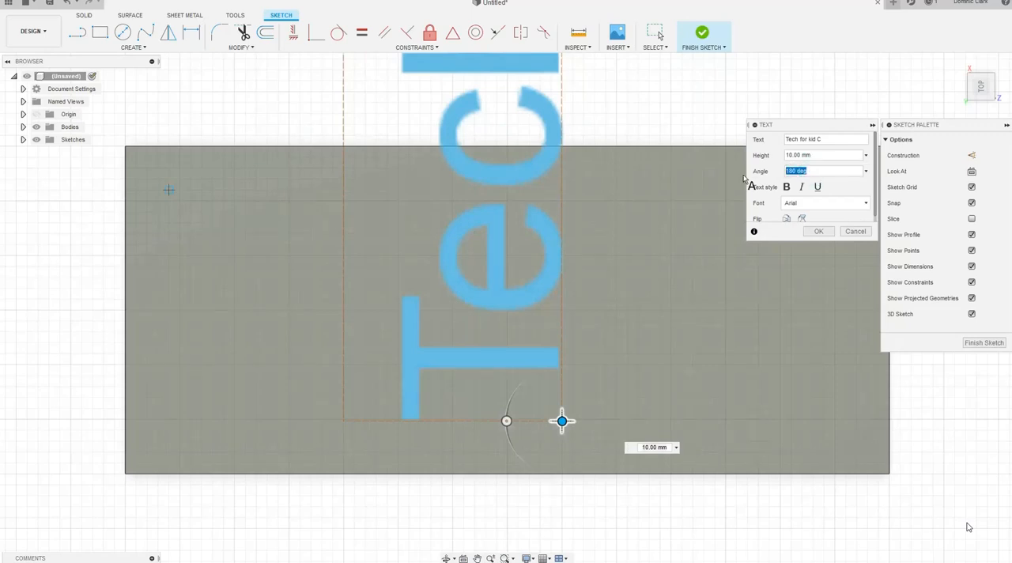
text(90)
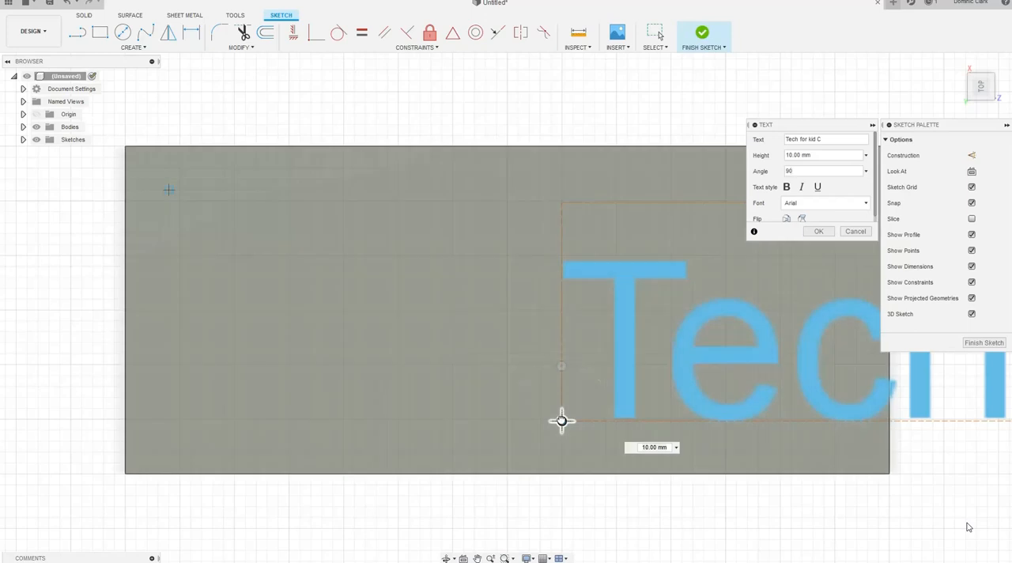
drag(562, 420, 20, 375)
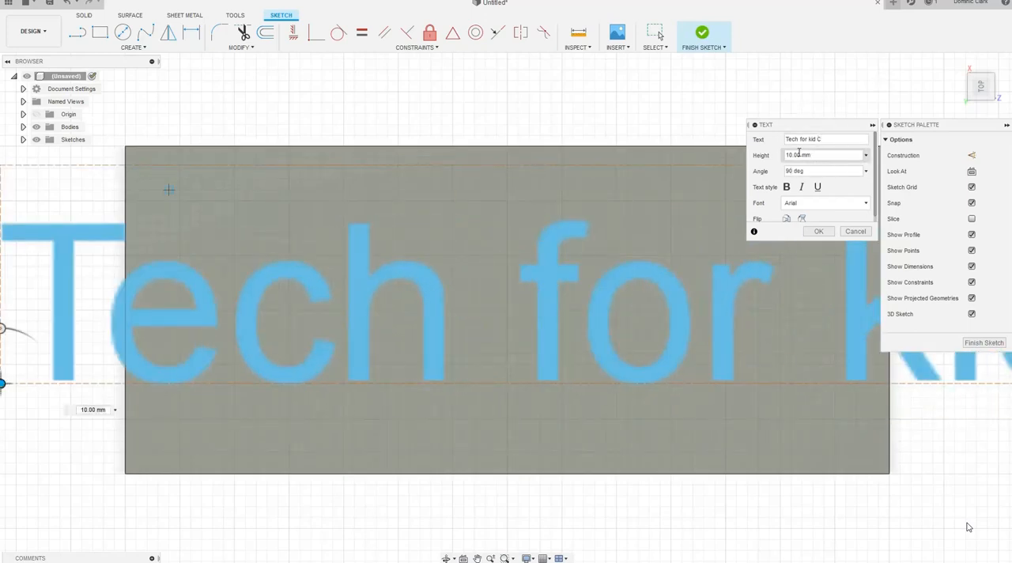
Set the text height to 3 mm and move the text to the middle of the block's top face
drag(824, 158, 753, 155)
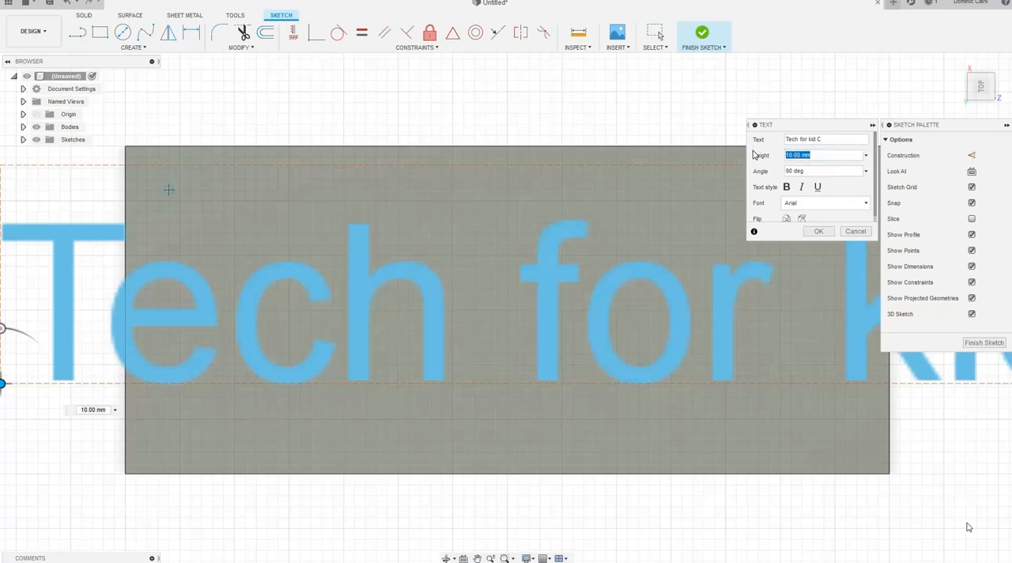
text(3)
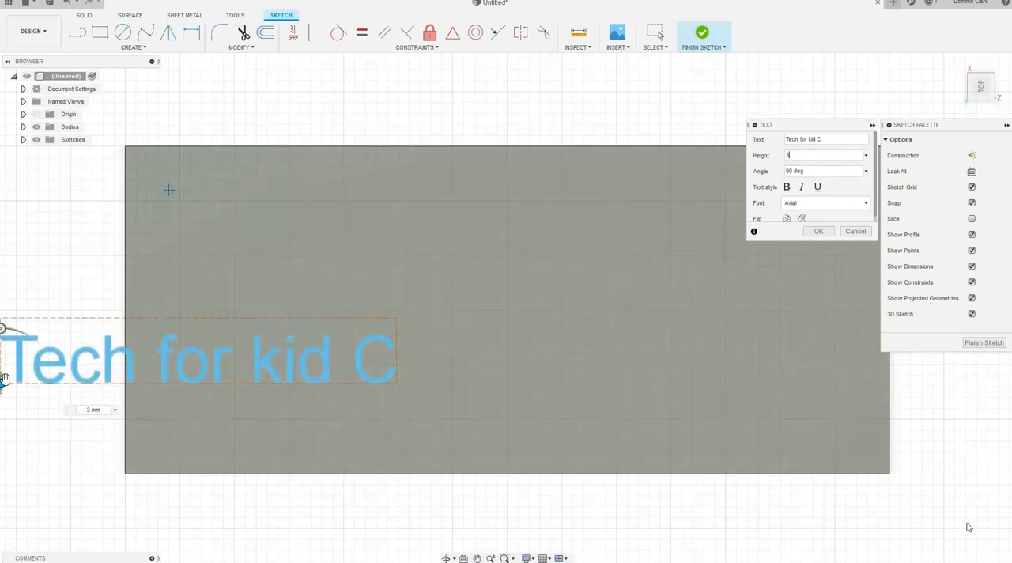
mouse_move(6, 378)
mouse_down()
mouse_move(287, 325)
mouse_move(384, 277)
mouse_move(340, 319)
mouse_up()
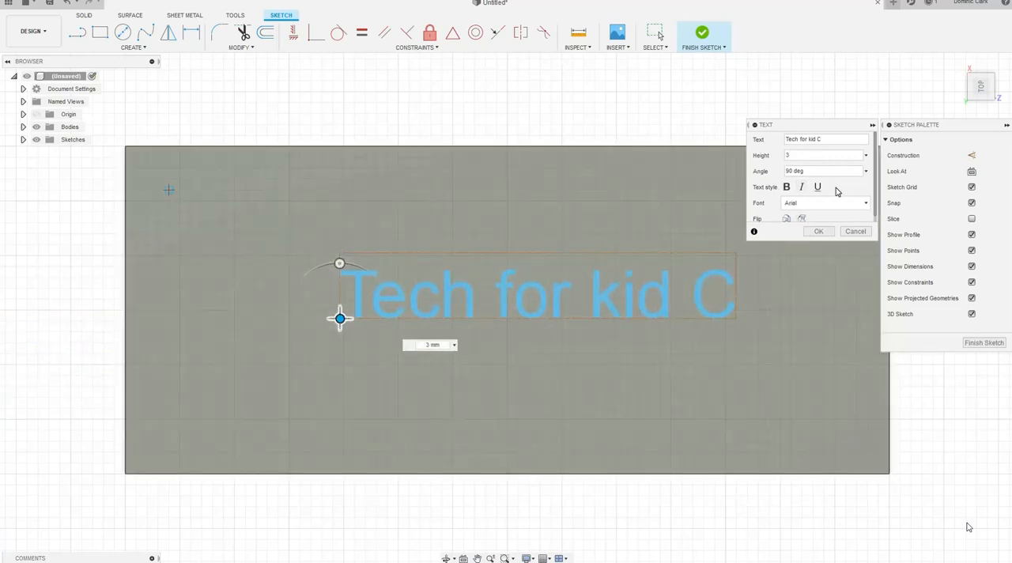
Change the text's font to Comic Sans MS
click(825, 204)
scroll(830, 261, down, 2)
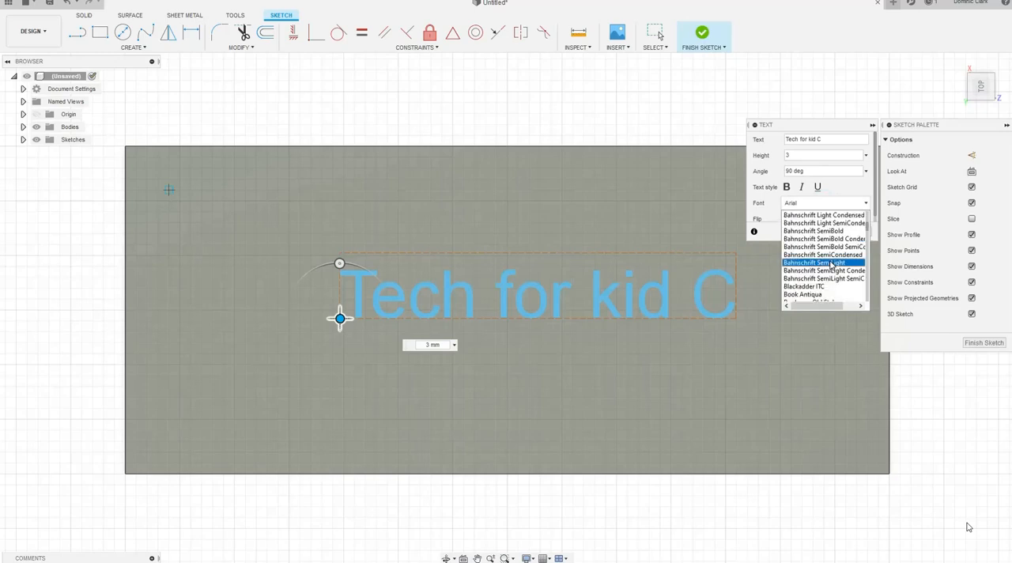
scroll(830, 261, down, 8)
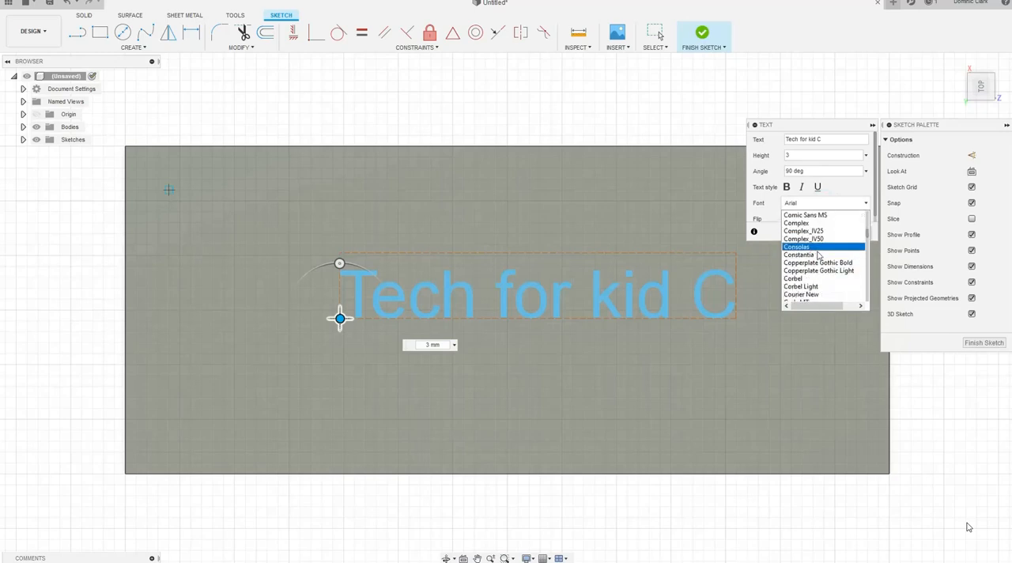
click(807, 215)
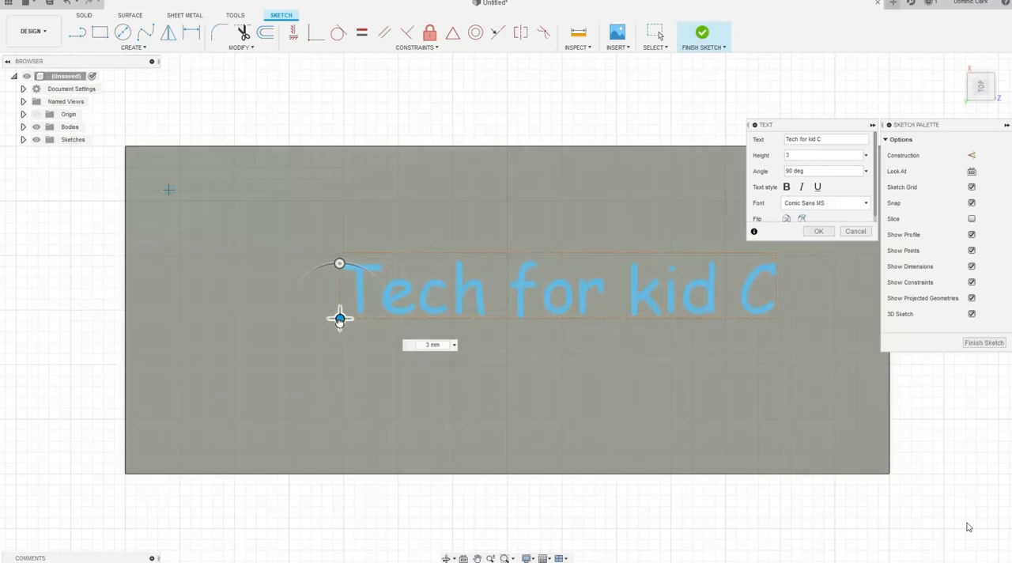
Move the text so it sits roughly centred along the block's length, accept it and finish the sketch
drag(340, 319, 267, 331)
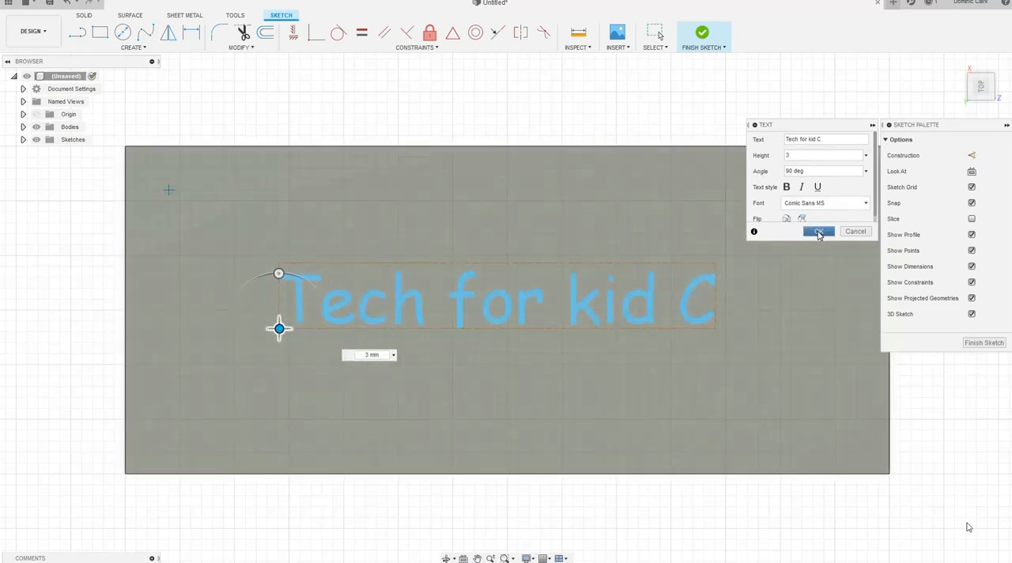
click(819, 232)
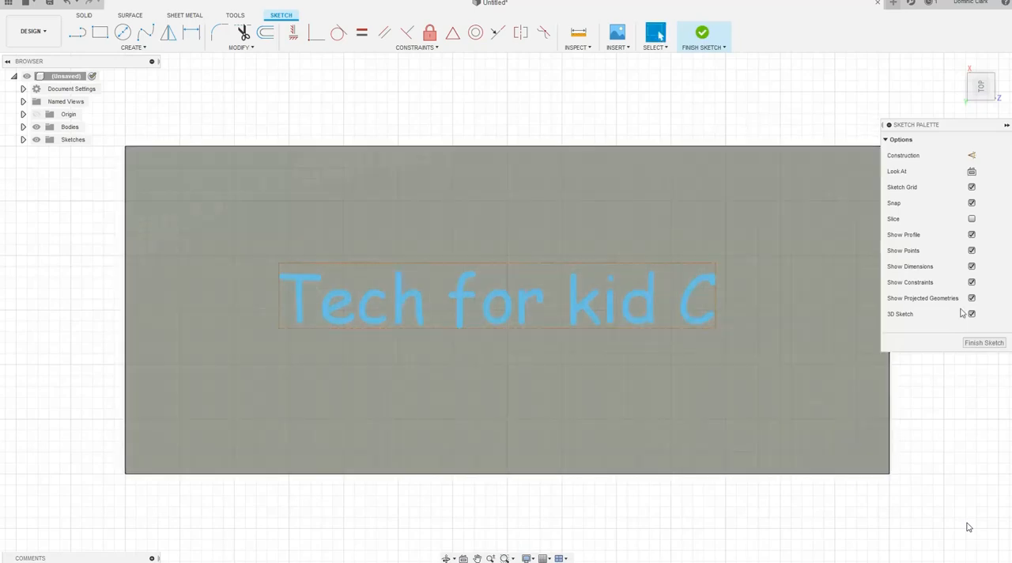
click(982, 343)
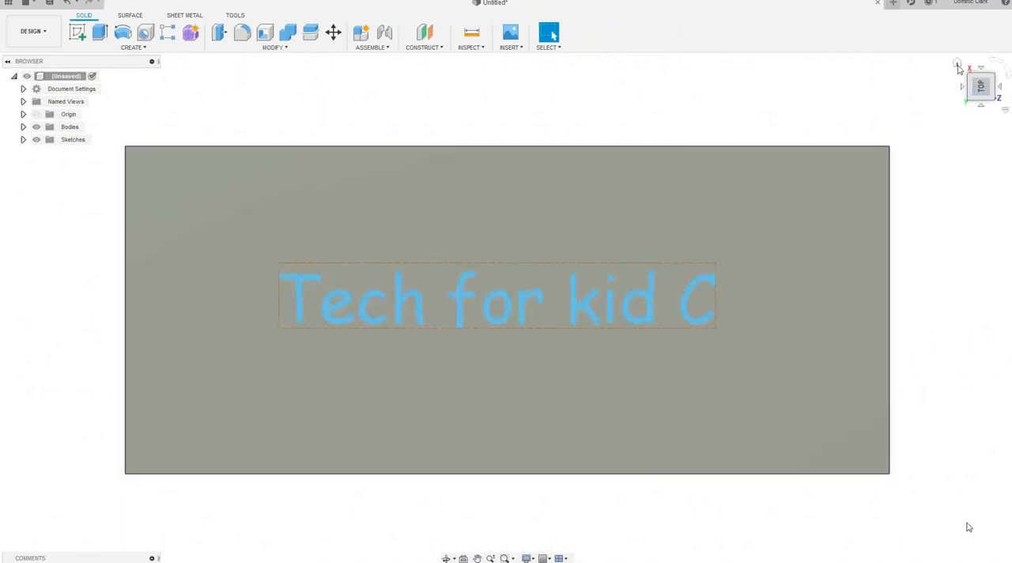
Extrude the sketched text -2 mm as a cut into the block's top face
click(958, 64)
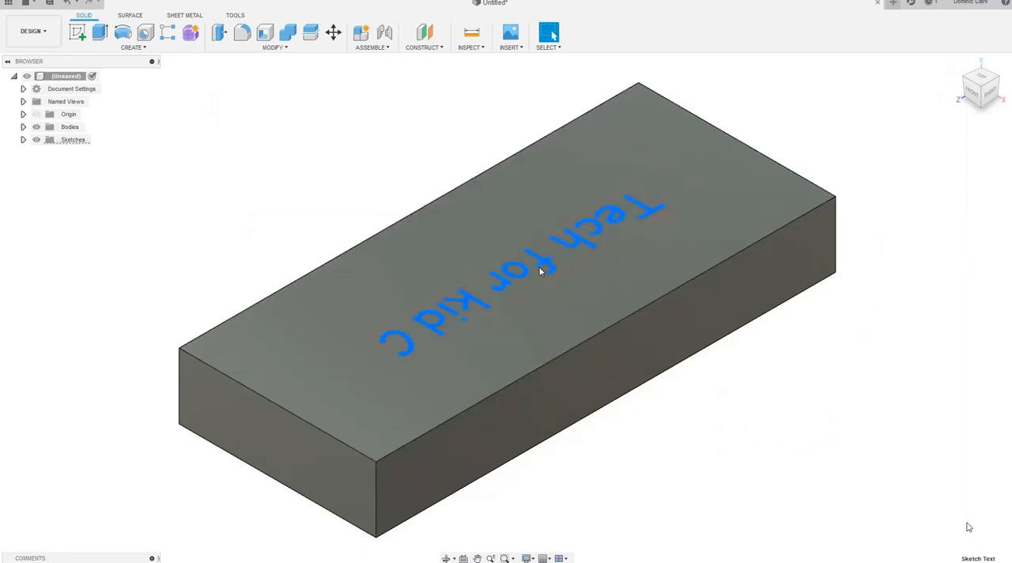
click(102, 37)
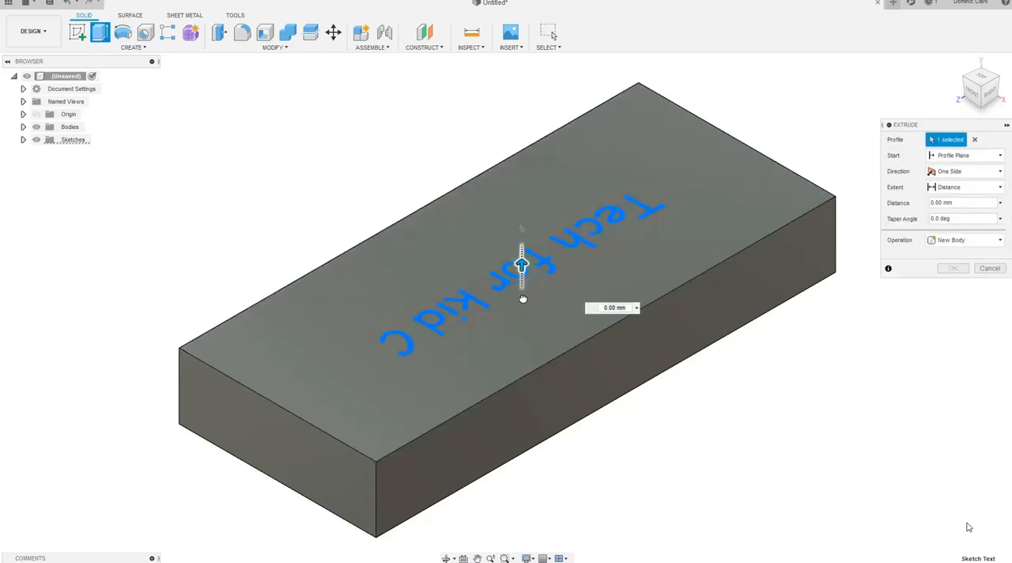
drag(523, 298, 522, 320)
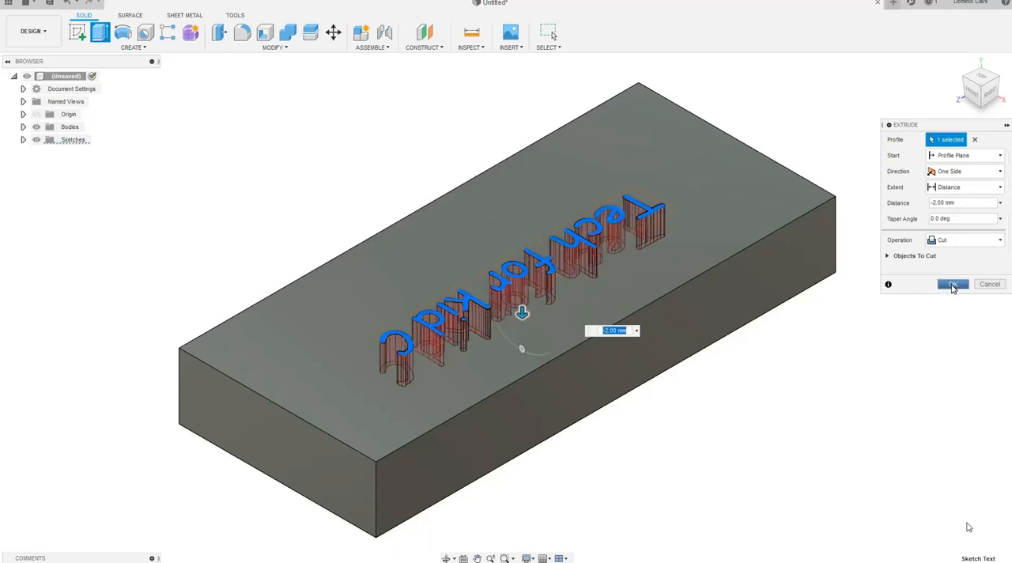
click(953, 285)
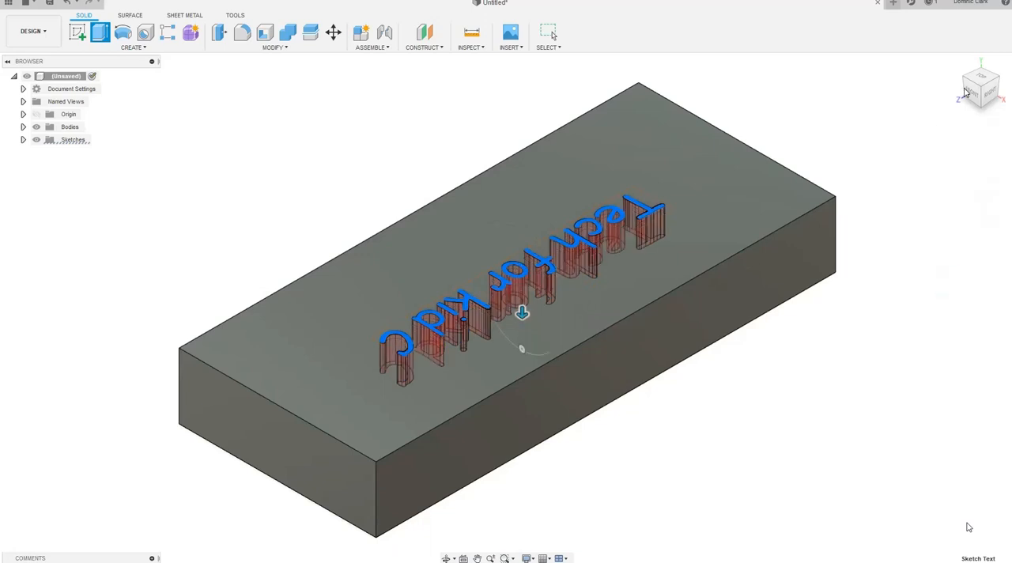
Fillet the long top edge below the engraved text with a 30.25 mm constant radius
mouse_move(984, 91)
mouse_down()
mouse_move(949, 178)
mouse_move(913, 189)
mouse_up()
drag(969, 527, 969, 526)
drag(985, 89, 987, 95)
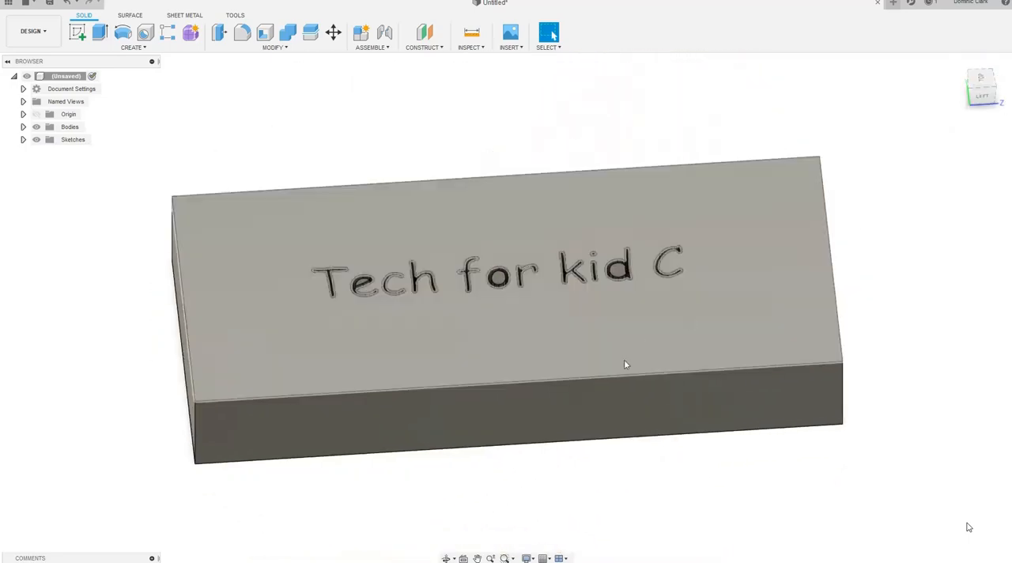
click(620, 383)
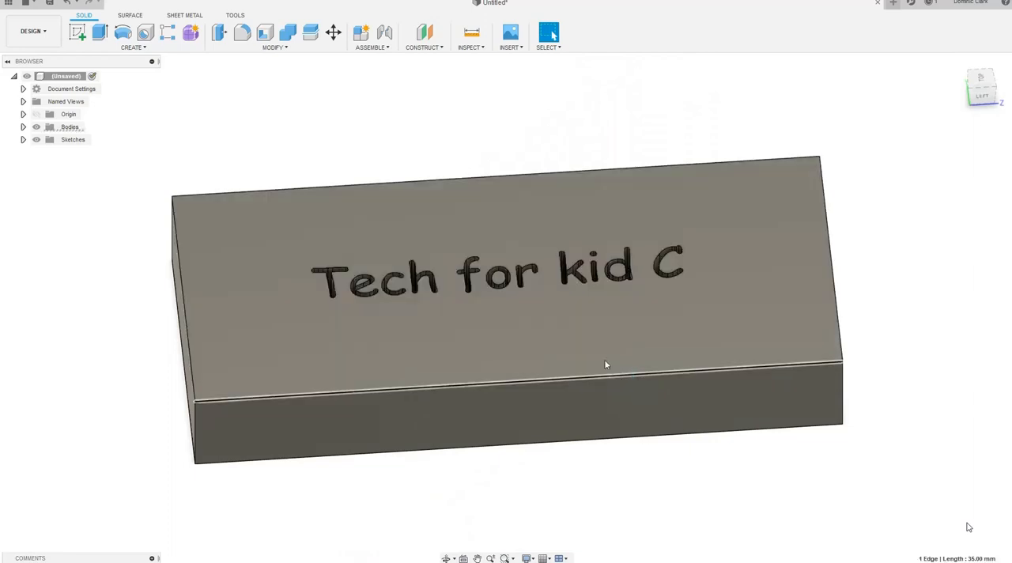
click(242, 33)
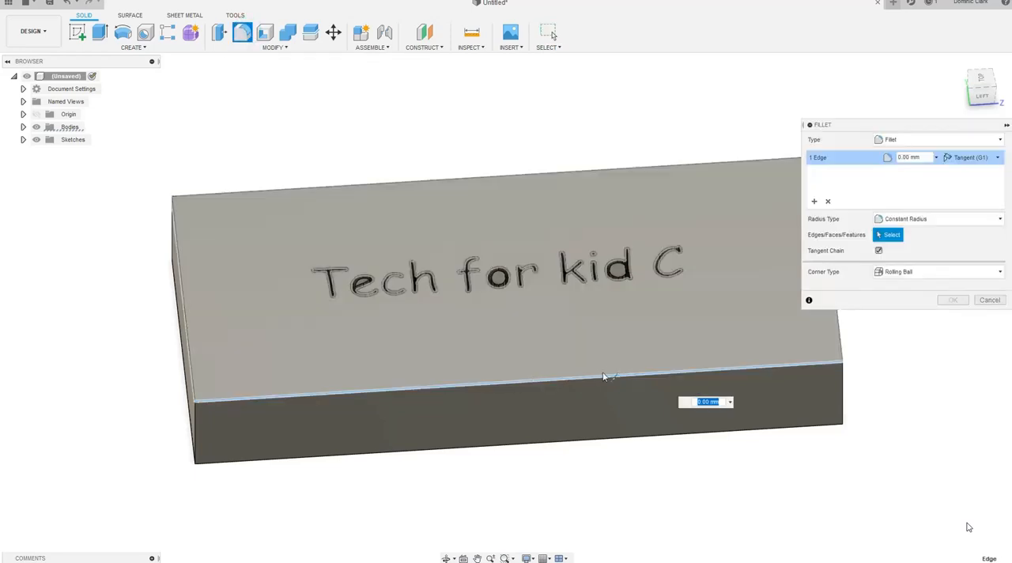
drag(614, 375, 534, 283)
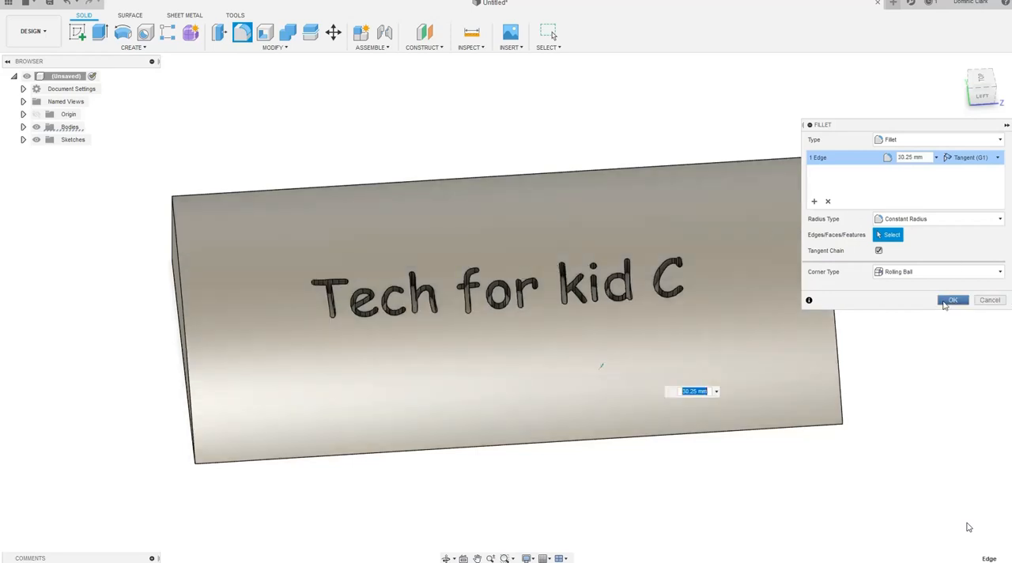
click(952, 300)
View the part from its back corner and expand the Bodies and Sketches folders in the browser
click(982, 92)
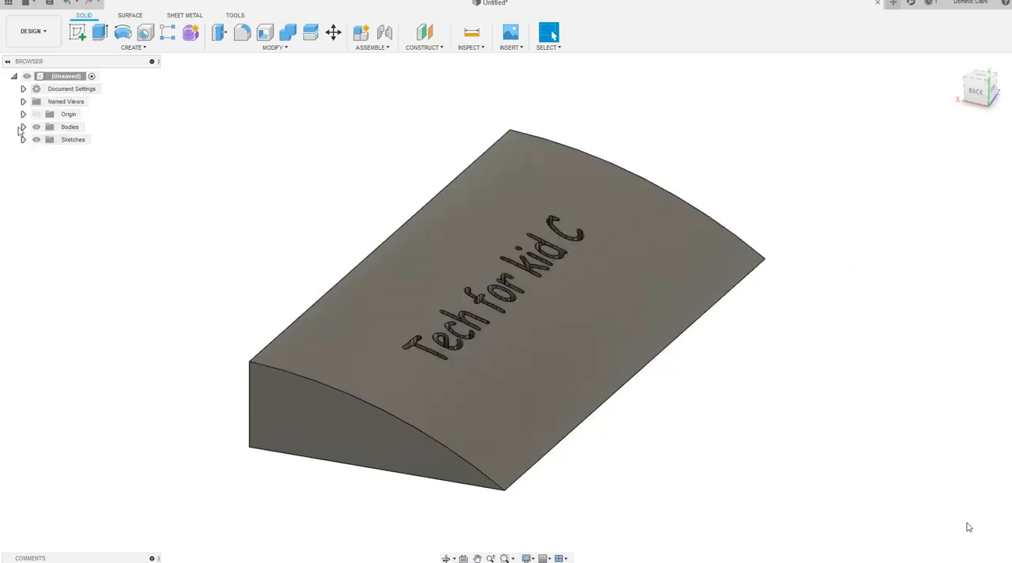
click(23, 127)
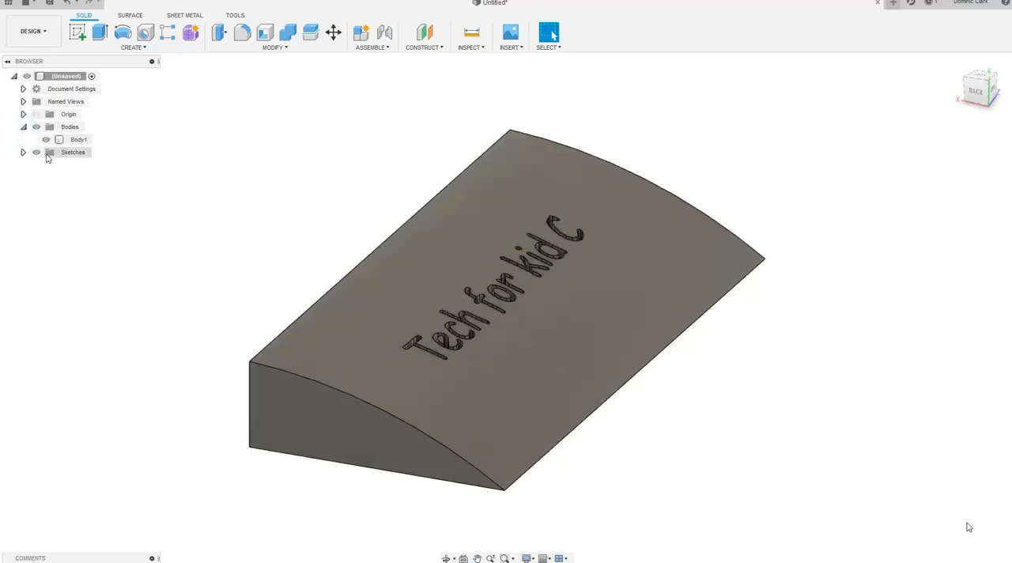
click(23, 151)
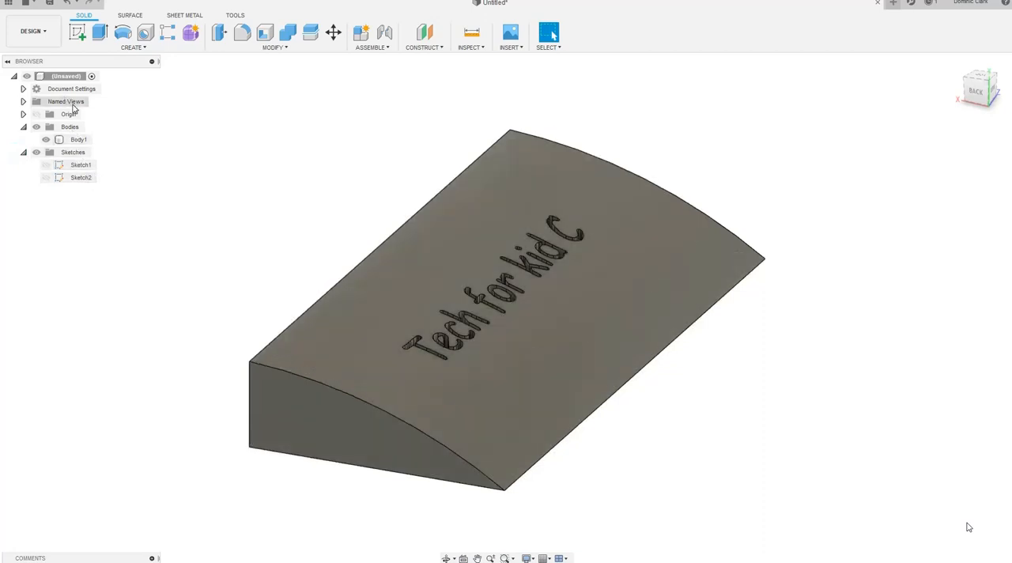
Try to shell the body using its wedge-shaped end face, with the direction set to Inside
click(524, 336)
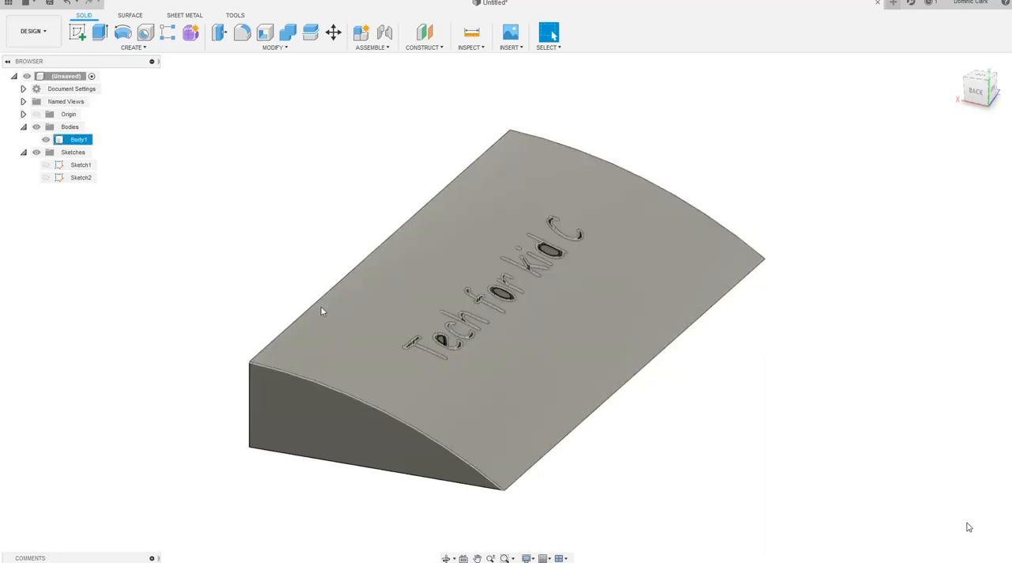
click(264, 33)
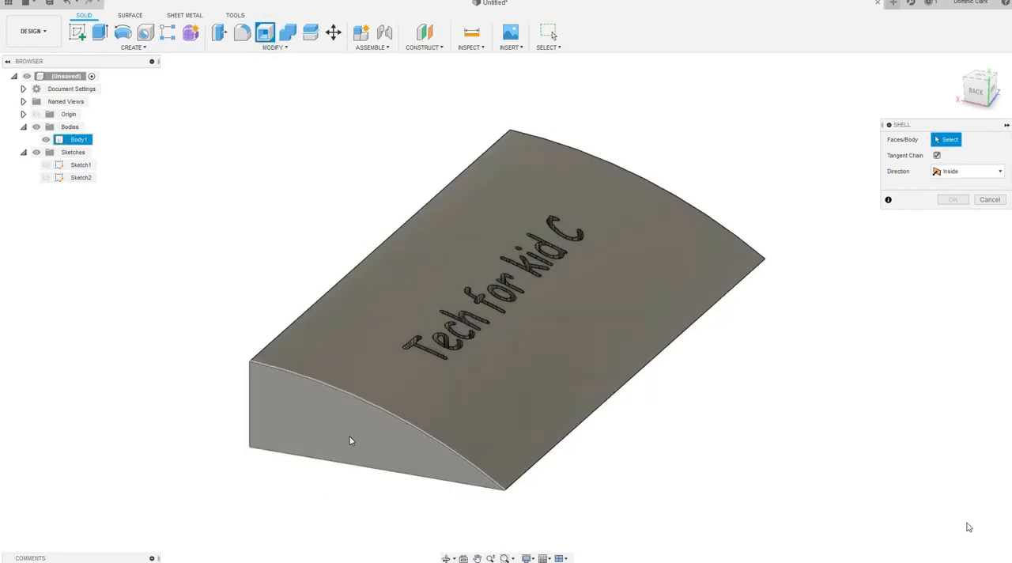
click(351, 440)
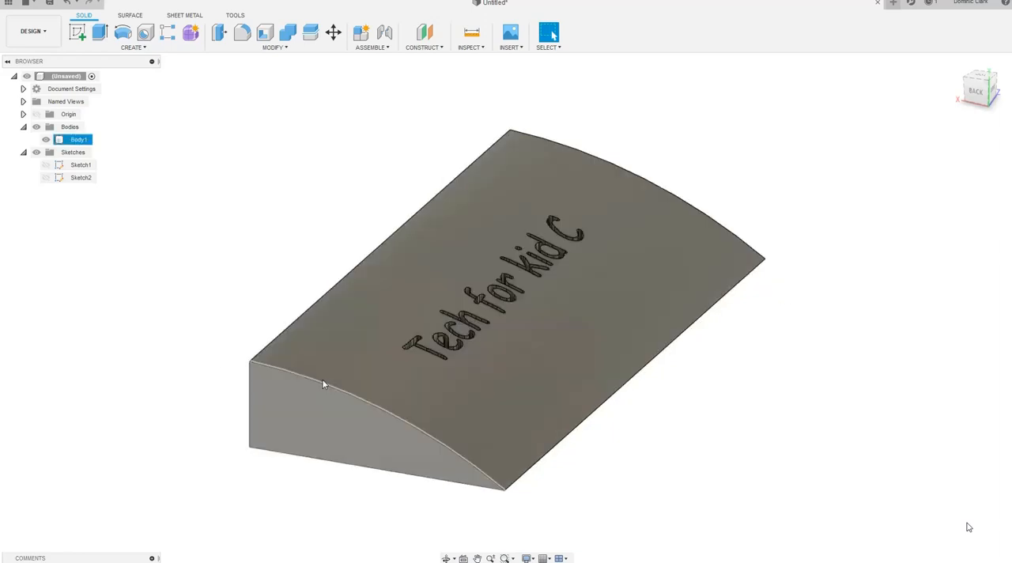
click(150, 55)
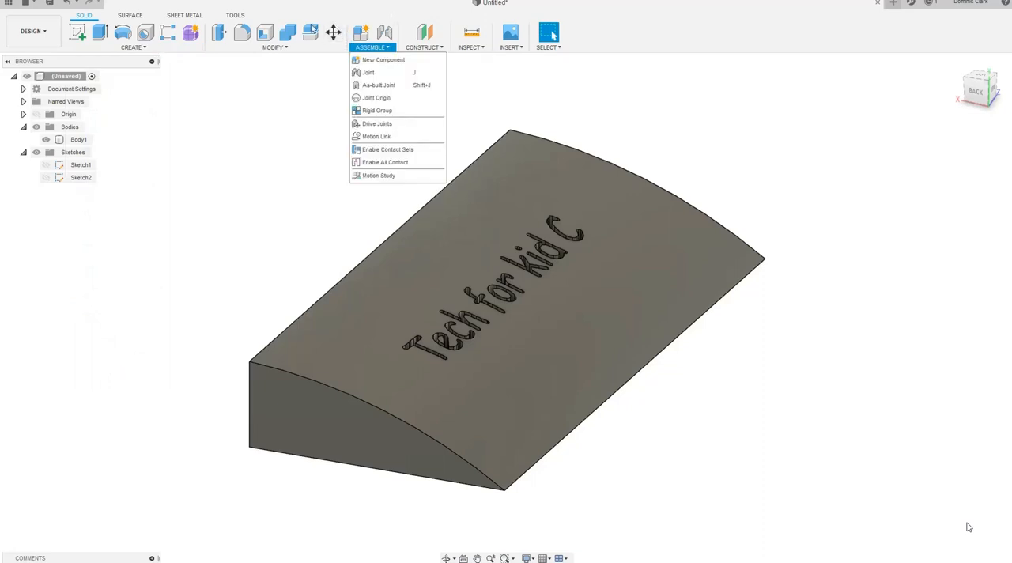
click(273, 48)
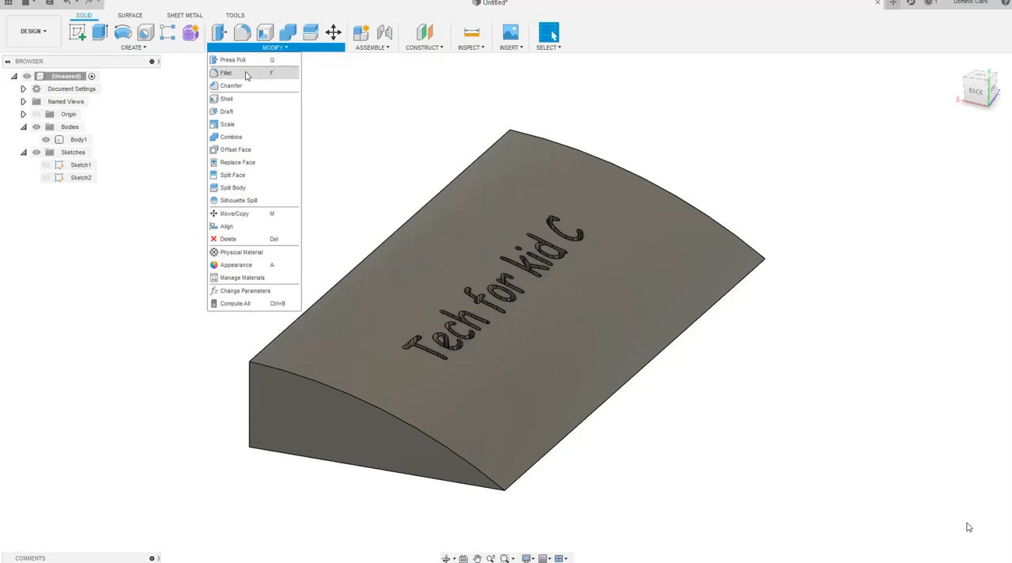
click(333, 77)
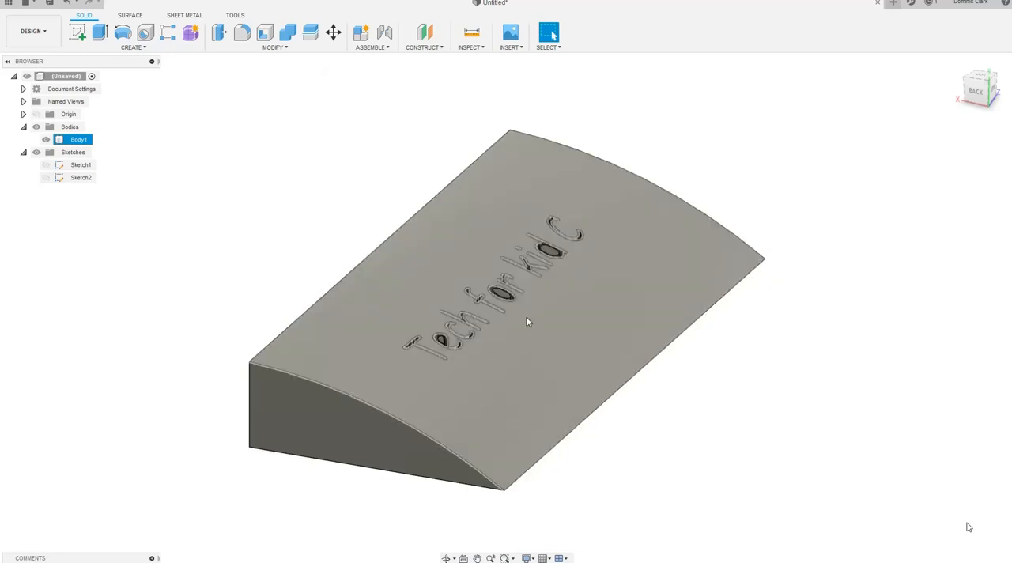
Export Body1 in STL format to the Desktop under the name tech test.x3g, replacing the existing file
right_click(80, 142)
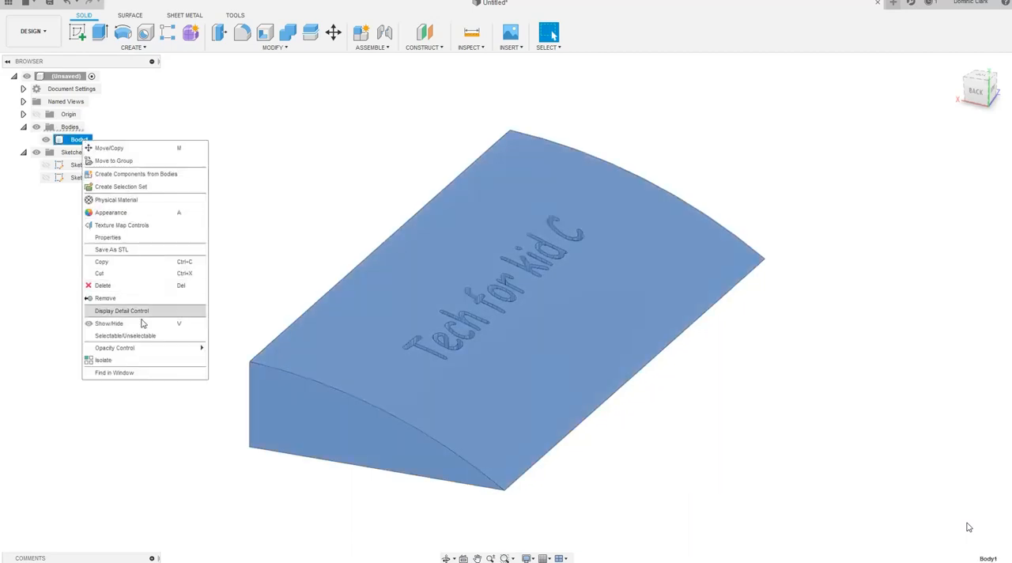
click(156, 249)
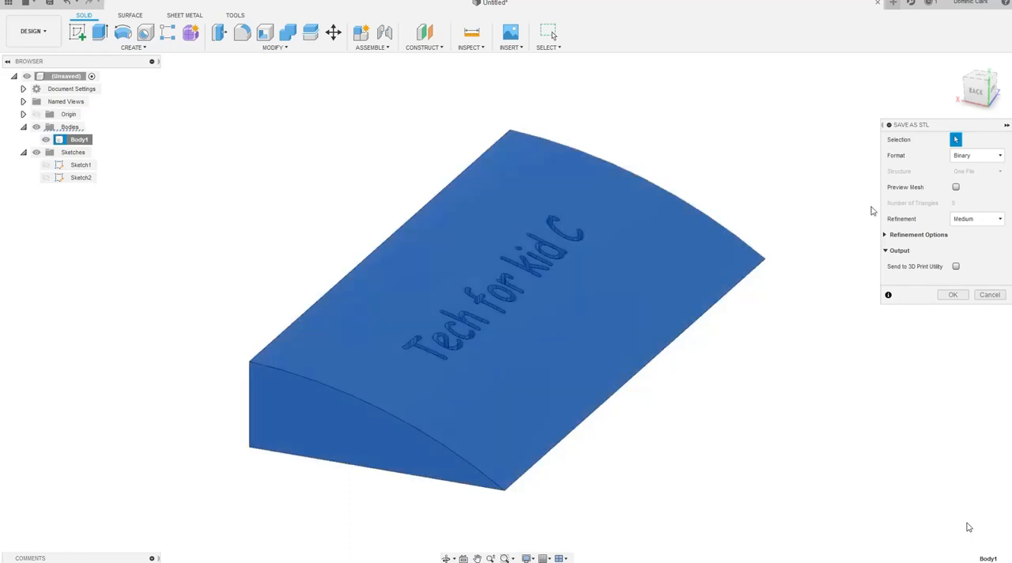
click(953, 296)
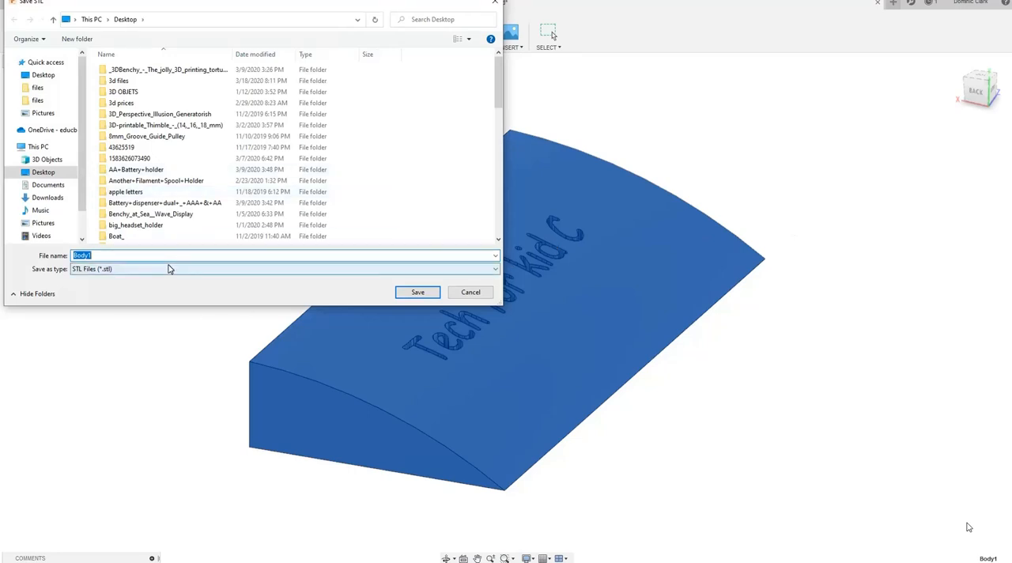
text(ech test)
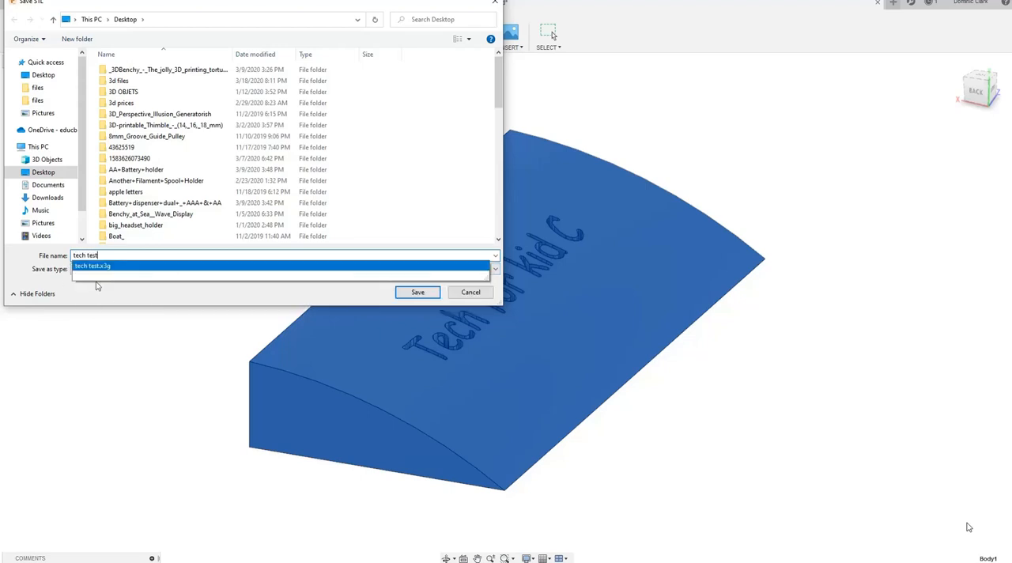
click(119, 267)
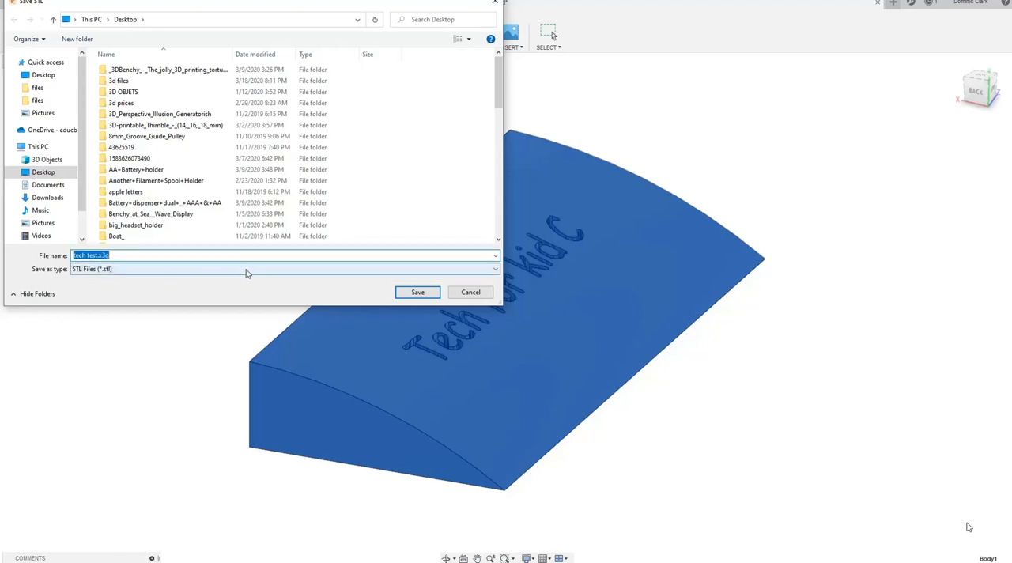
click(61, 172)
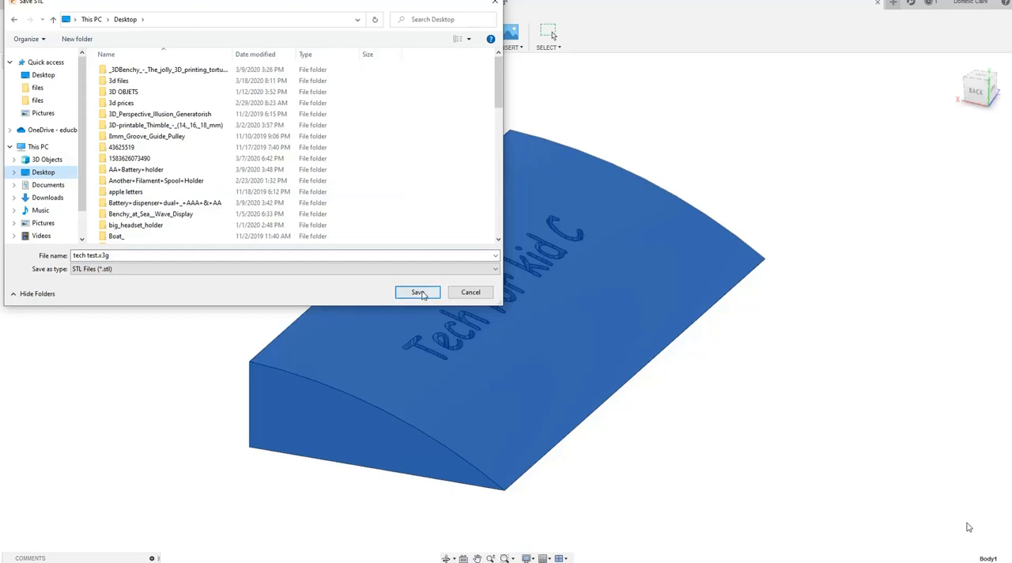
click(424, 294)
click(425, 294)
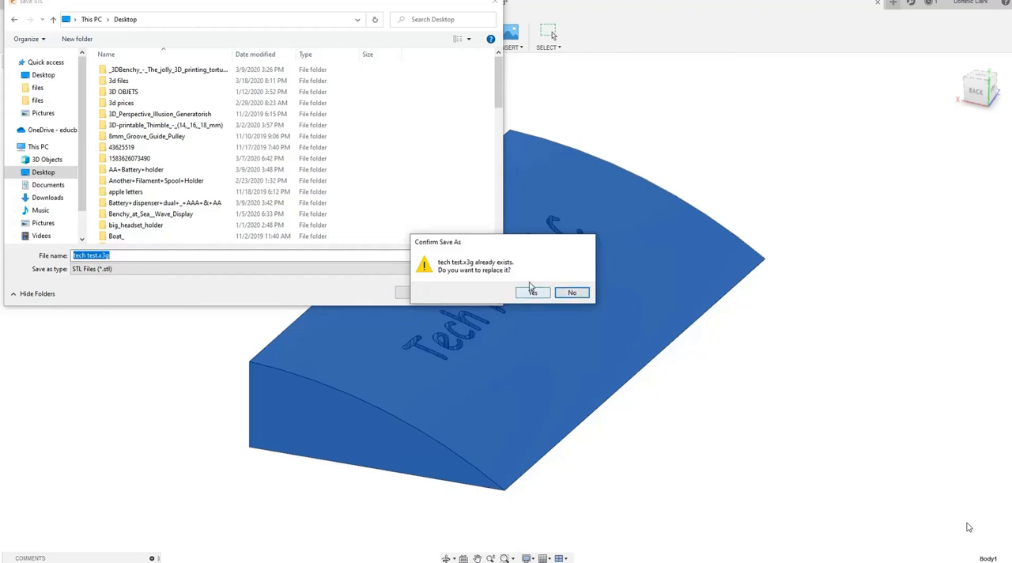
click(531, 292)
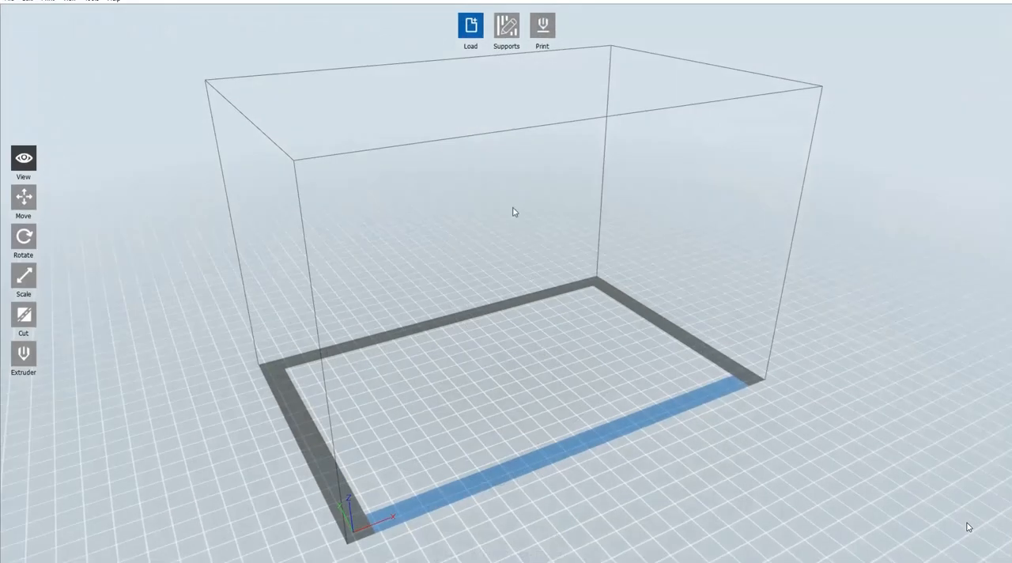
In FlashPrint, load the 3D object file tech test.x3g from the Desktop onto the build platform
click(475, 23)
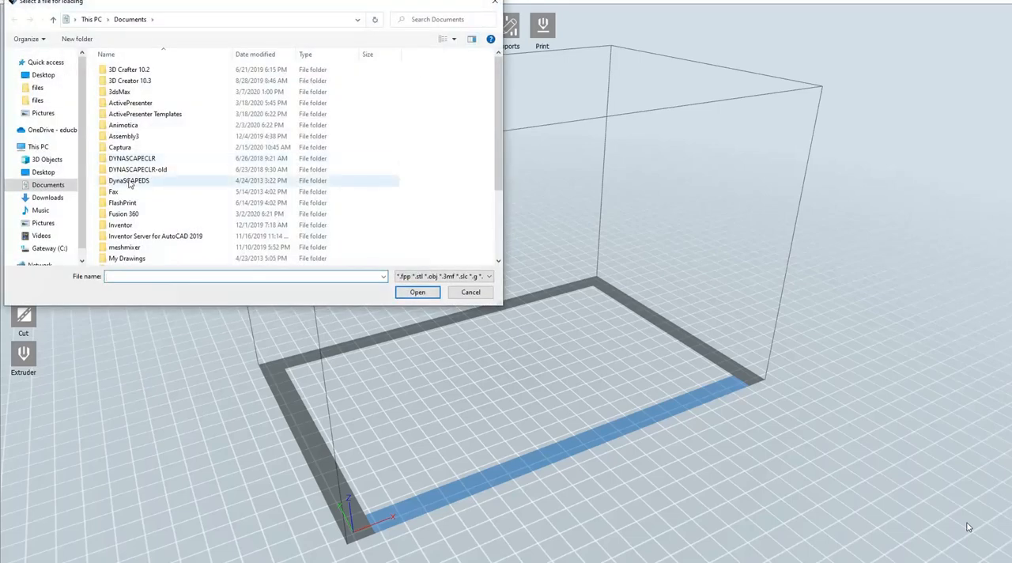
scroll(142, 184, down, 3)
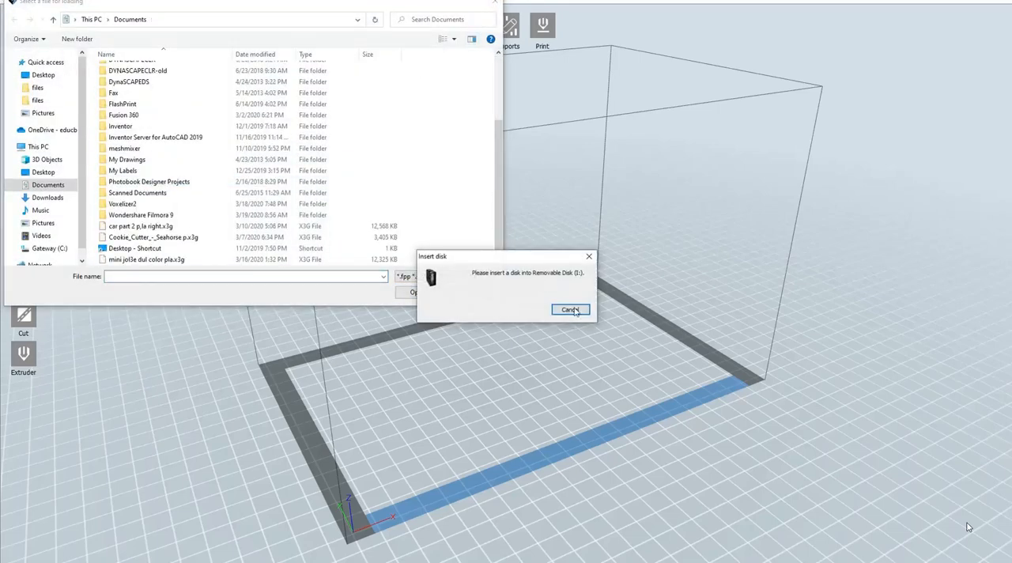
click(572, 310)
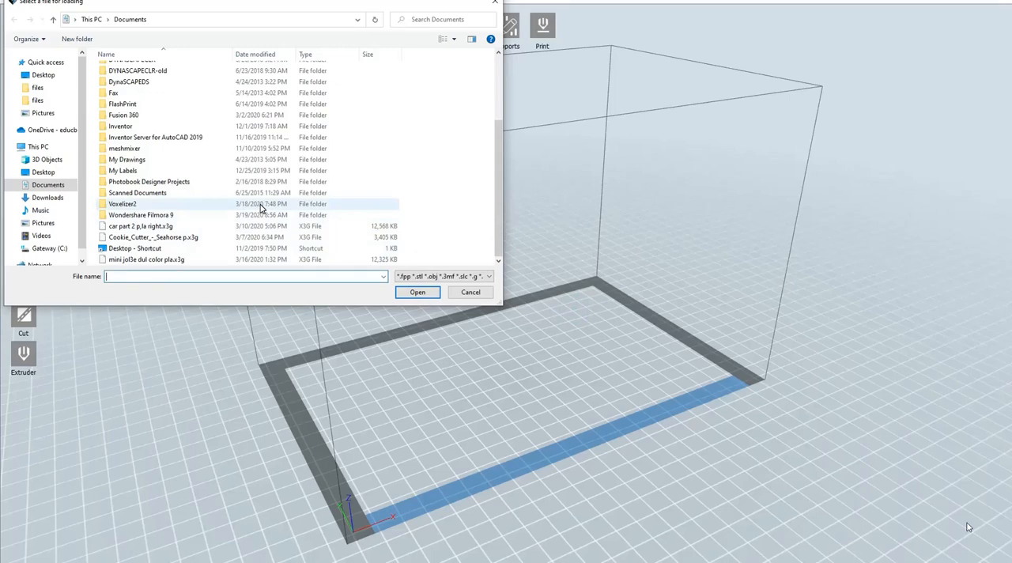
scroll(261, 208, up, 3)
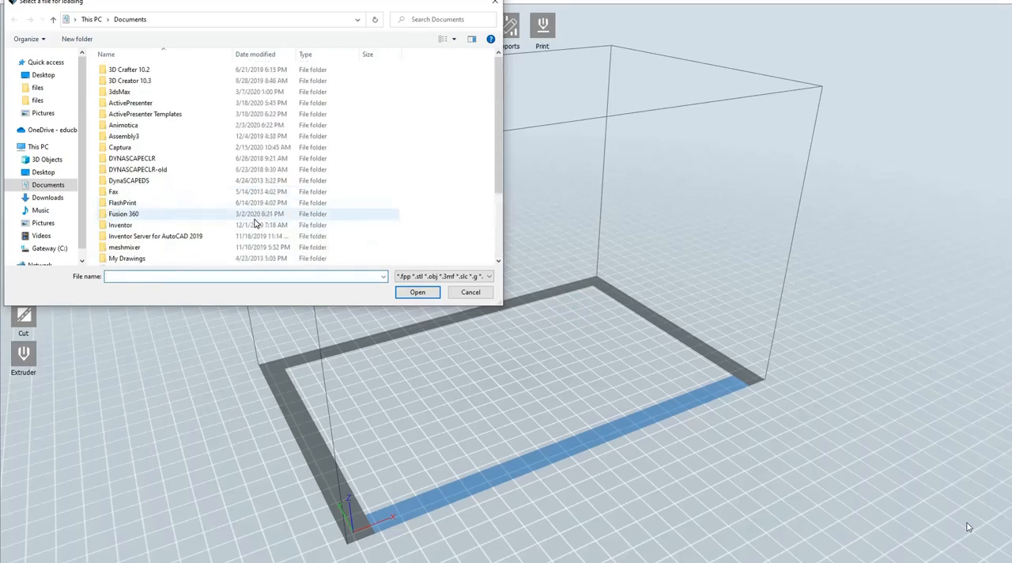
click(44, 172)
scroll(278, 167, down, 4)
scroll(277, 174, down, 10)
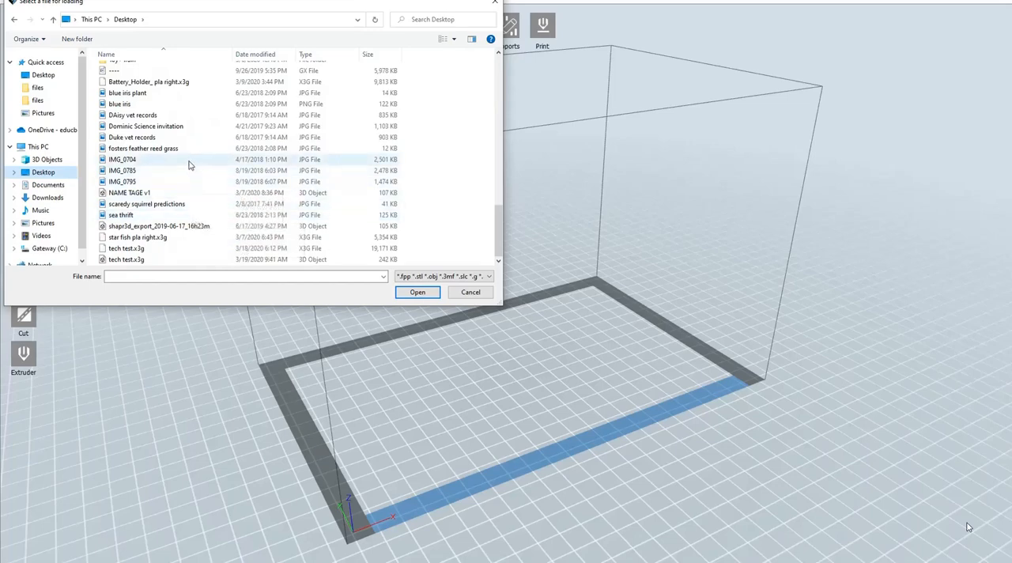
click(190, 259)
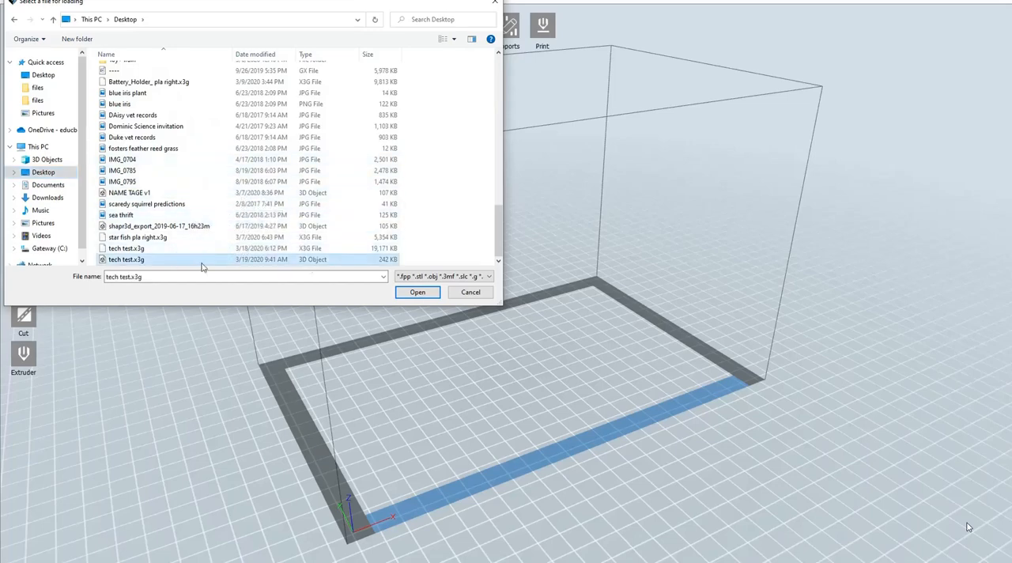
click(417, 292)
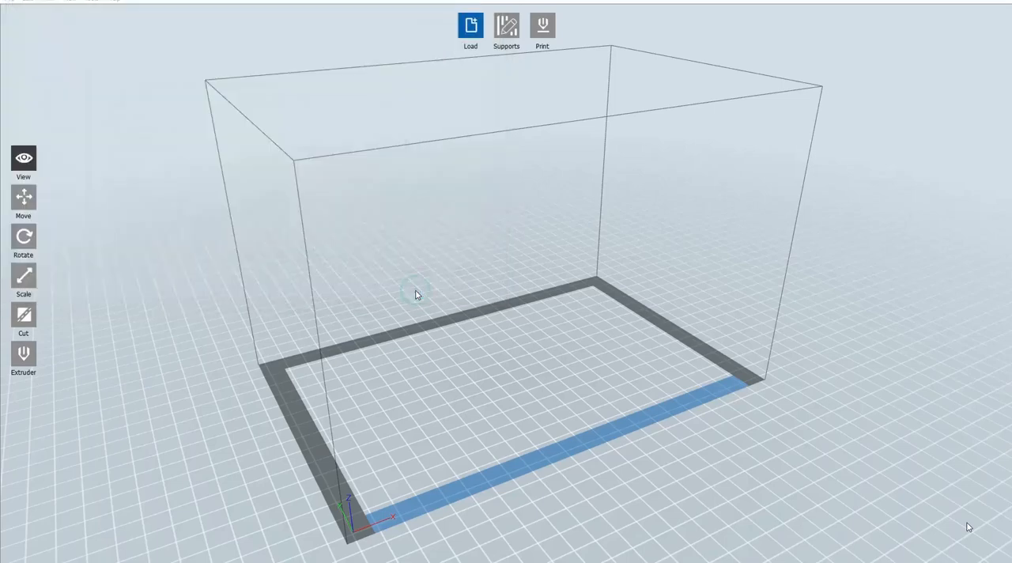
click(551, 302)
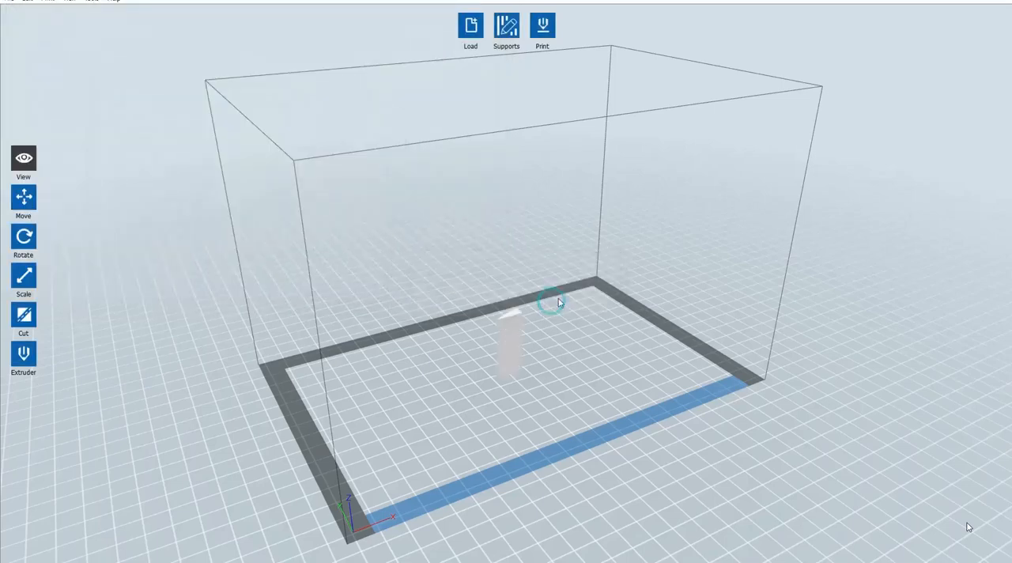
Rotate the model by -90° about X three times so it lies flat with the engraved text facing up
drag(628, 289, 482, 285)
click(24, 236)
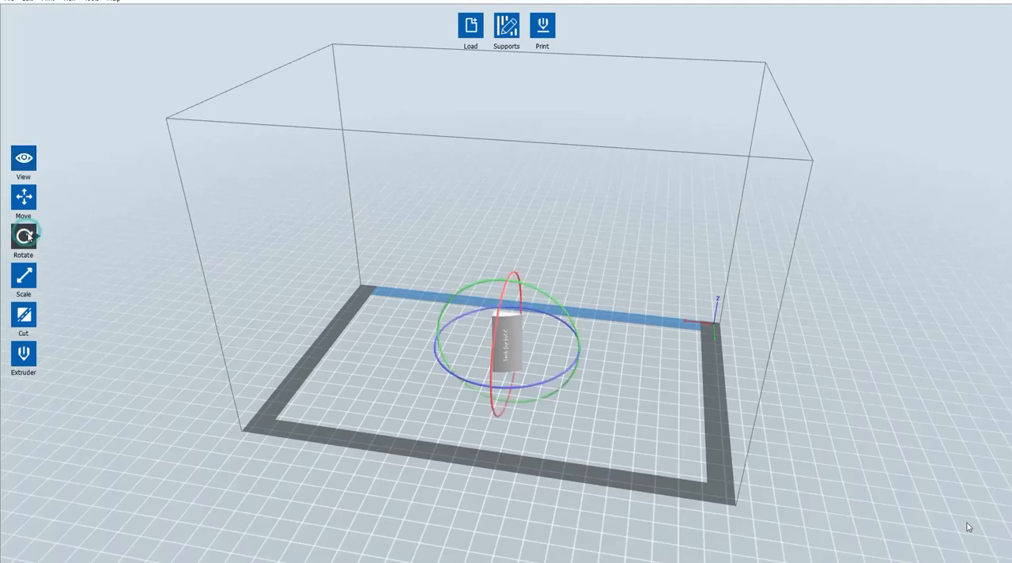
drag(673, 315, 589, 325)
click(17, 237)
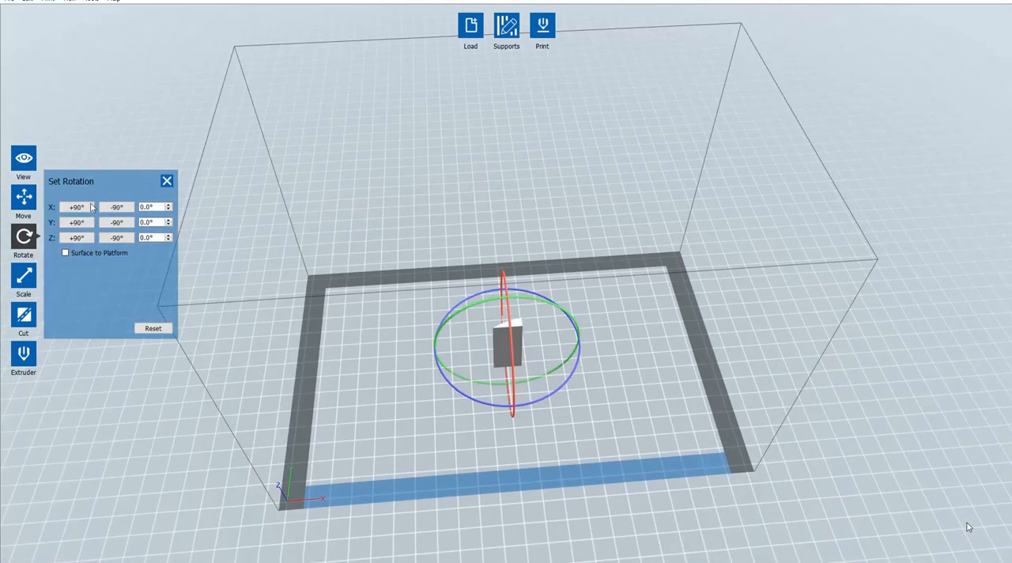
click(116, 206)
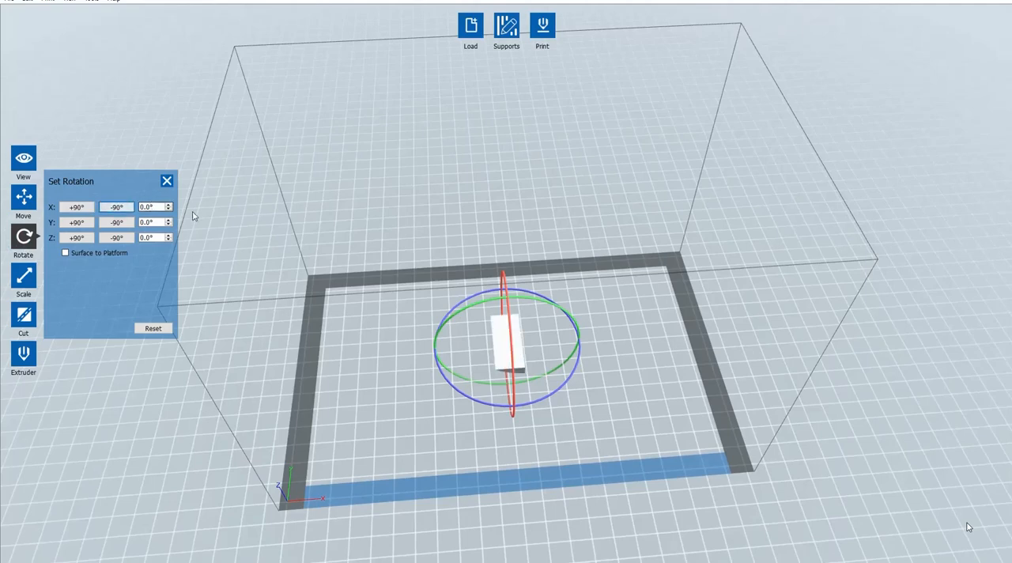
click(116, 207)
click(117, 206)
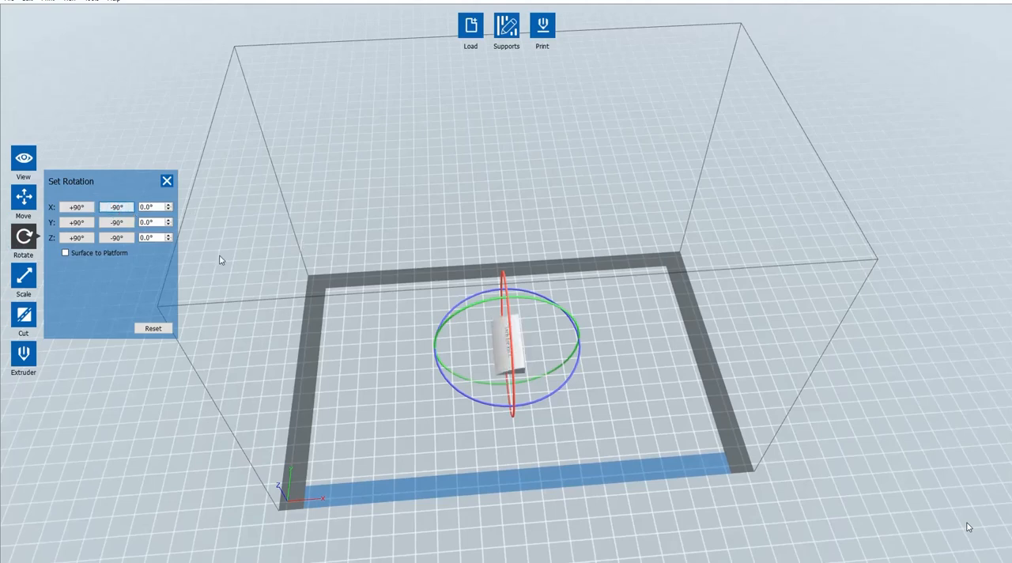
Lower the model onto the platform and inspect its underside and top from several angles
click(25, 199)
drag(474, 366, 458, 338)
click(125, 304)
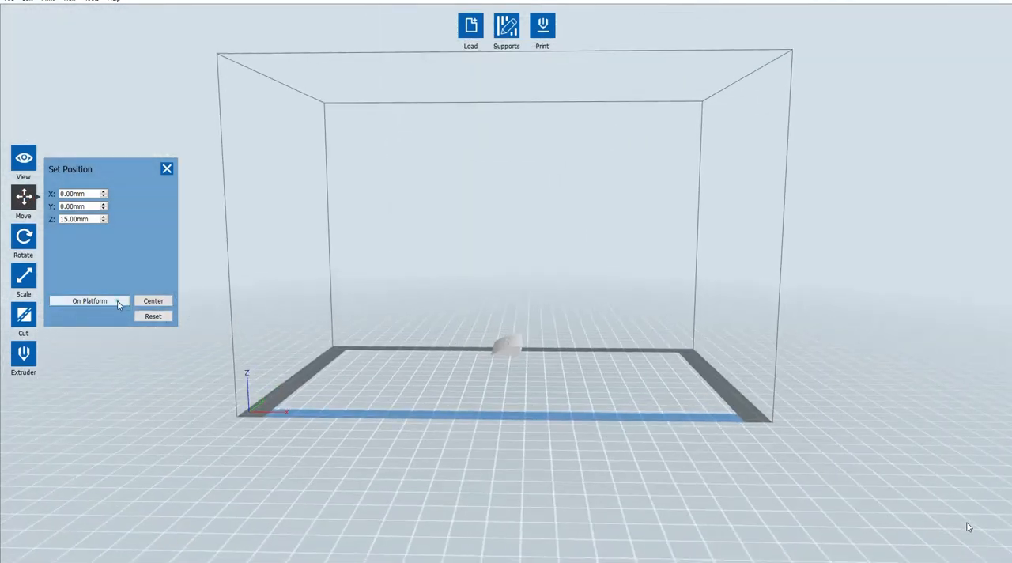
drag(651, 401, 514, 379)
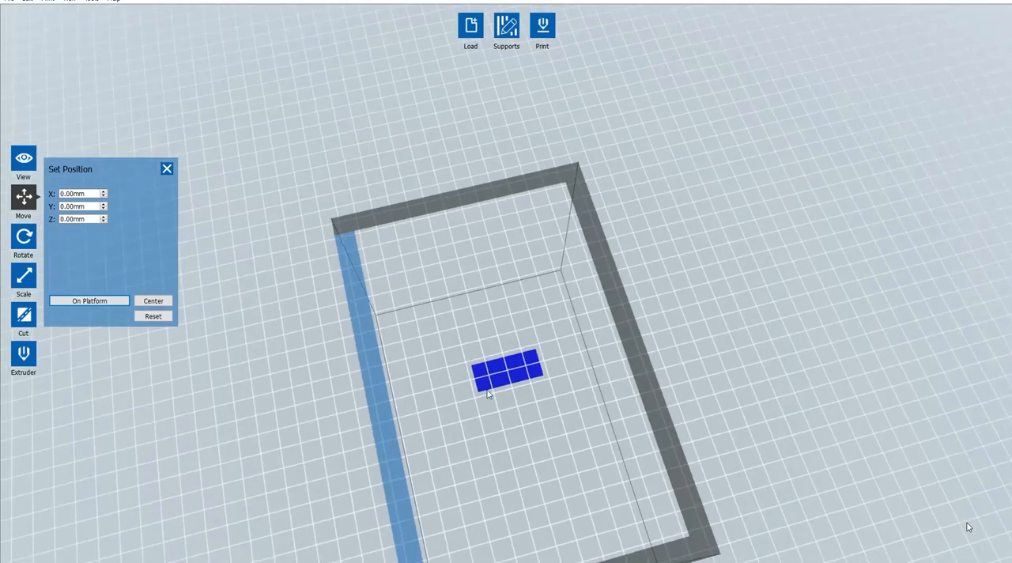
drag(578, 389, 627, 472)
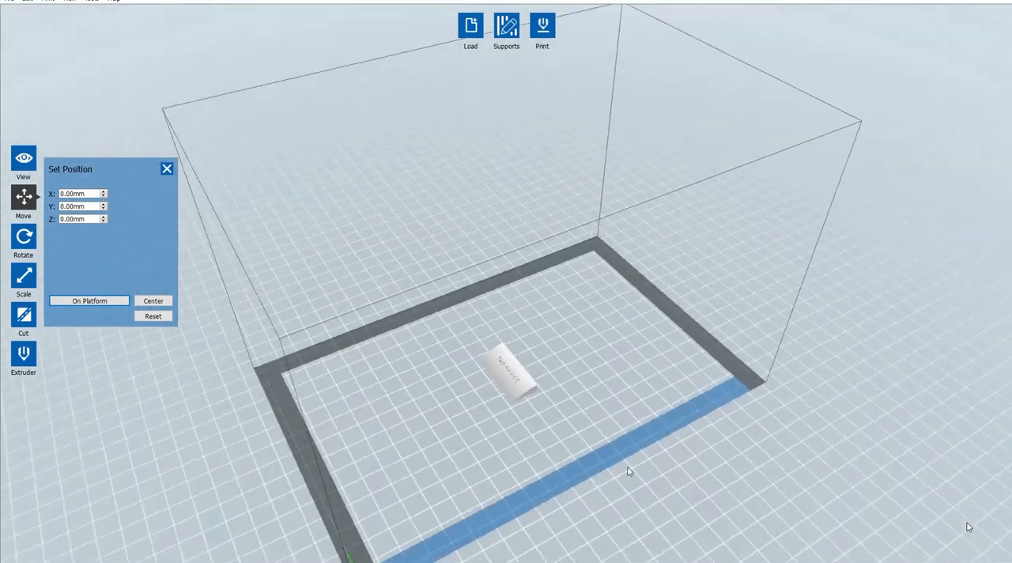
Scale the model up uniformly to about 30.75 × 71.76 × 10.25 mm
click(24, 276)
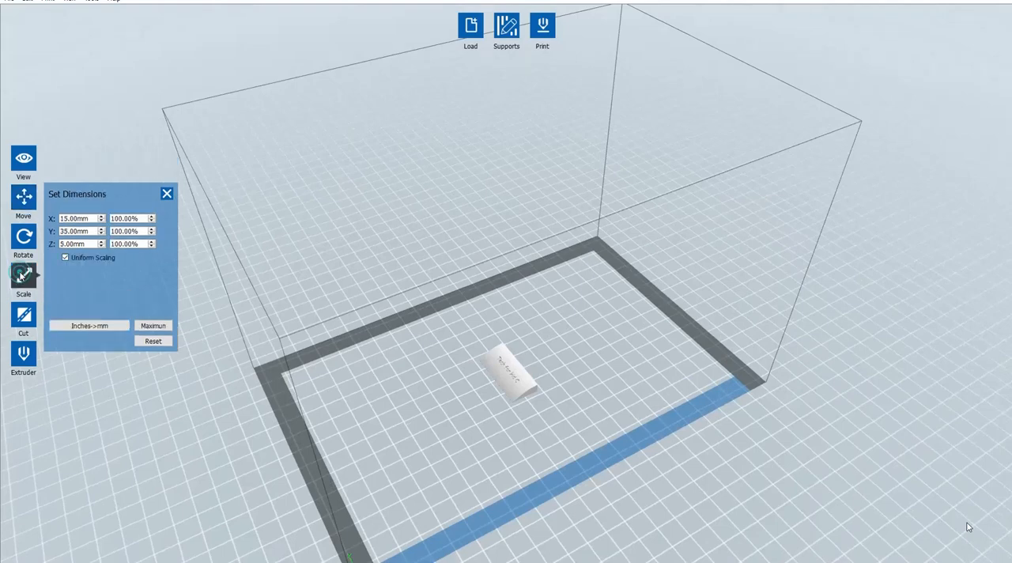
drag(513, 371, 309, 247)
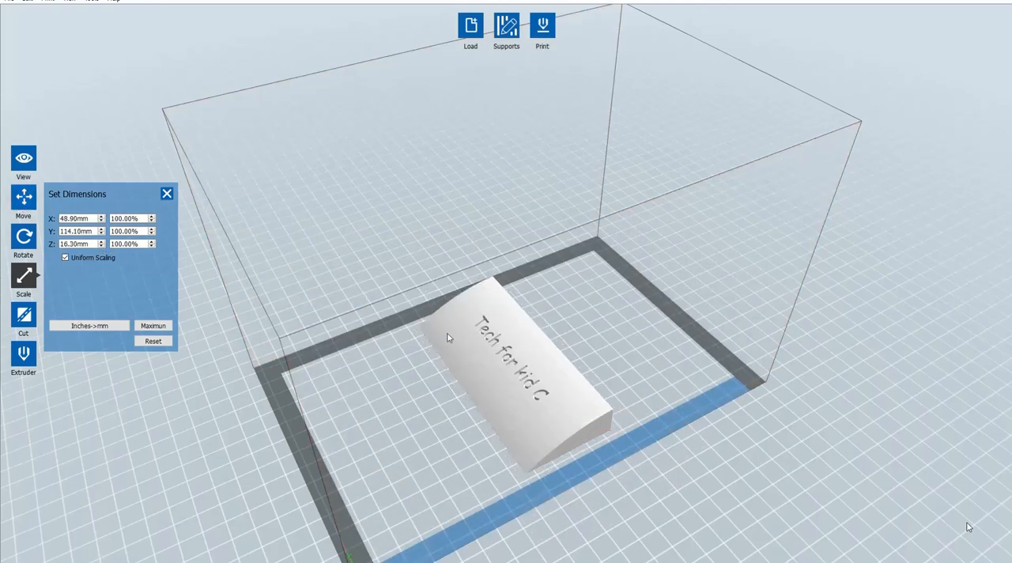
drag(530, 348, 540, 384)
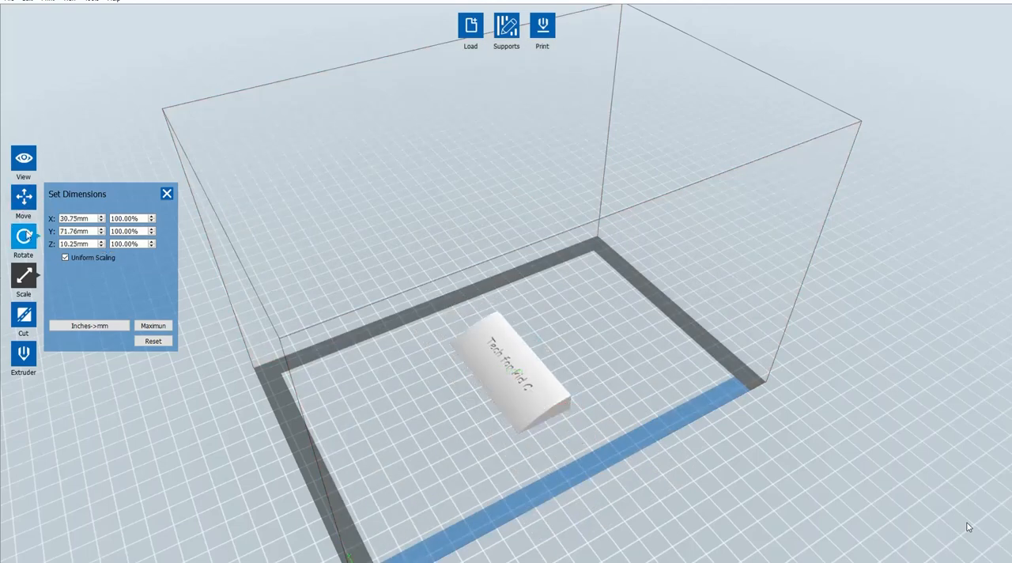
Rotate the model by +90° about Z and view it from a low front angle
click(24, 235)
click(88, 236)
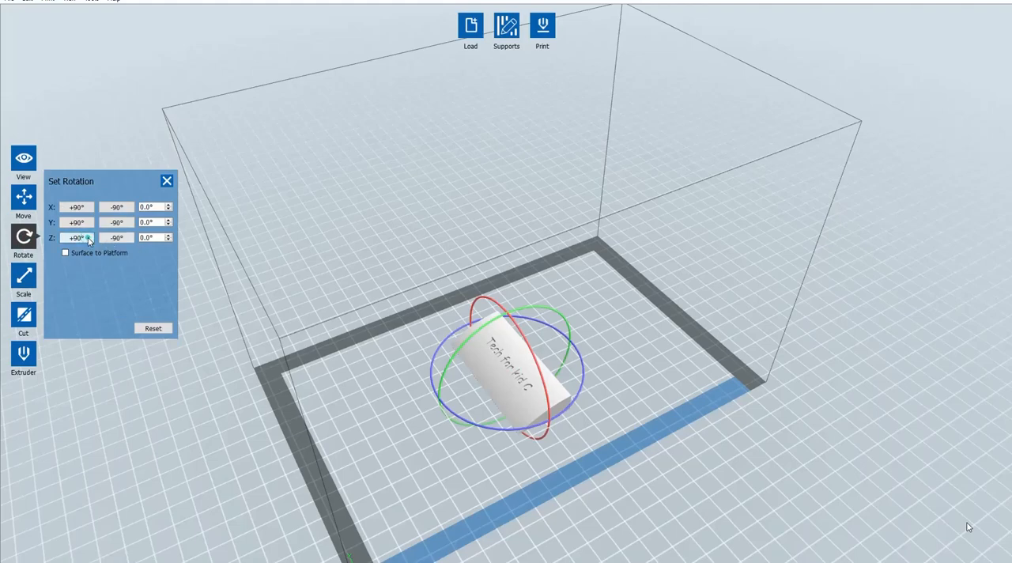
right_drag(304, 263, 489, 385)
right_drag(559, 404, 264, 355)
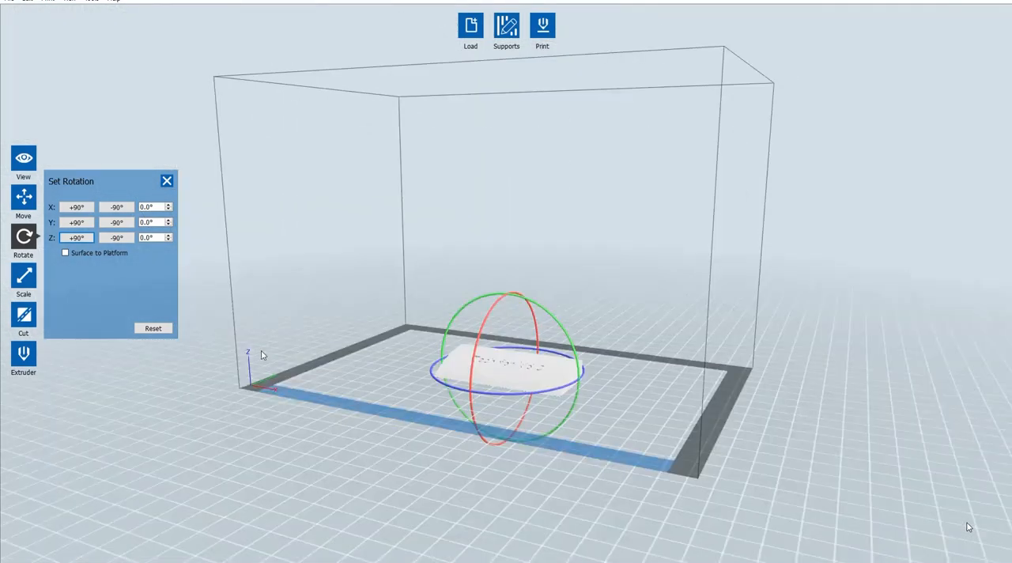
Review the cut plane and extruder options, open the print settings and examine the infill, supports, raft, additions, cooling, advanced and other options
click(35, 314)
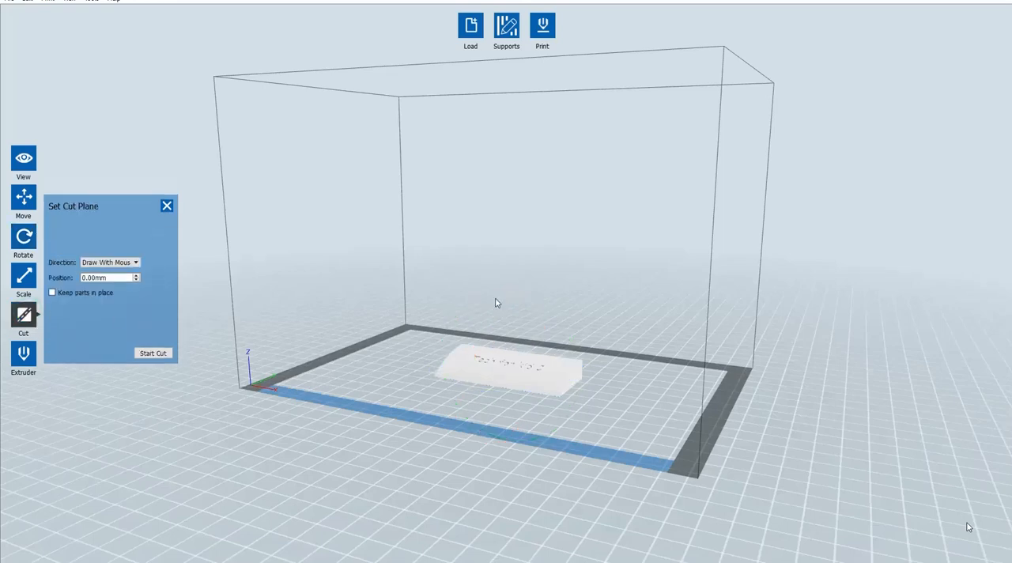
click(23, 354)
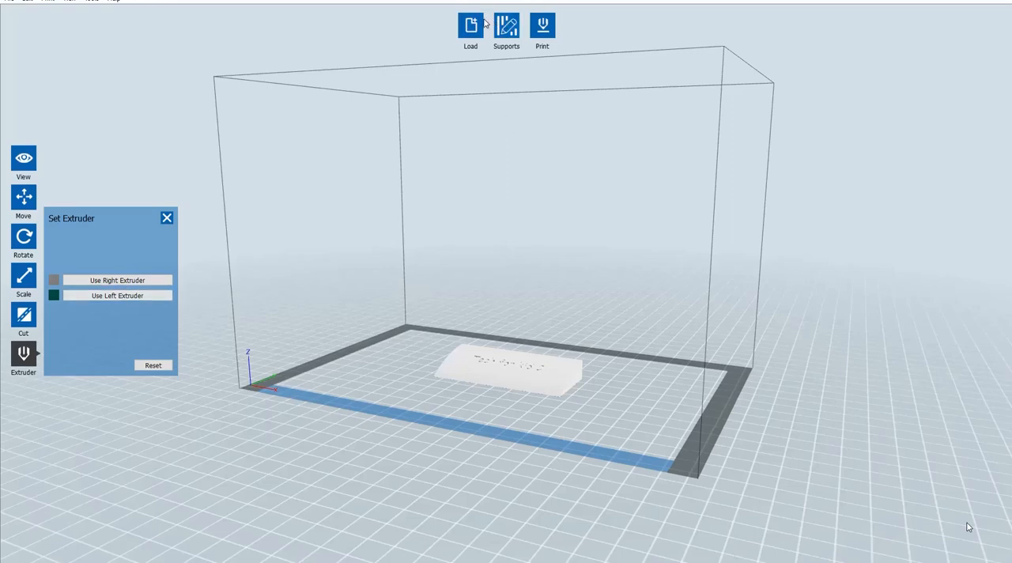
click(545, 26)
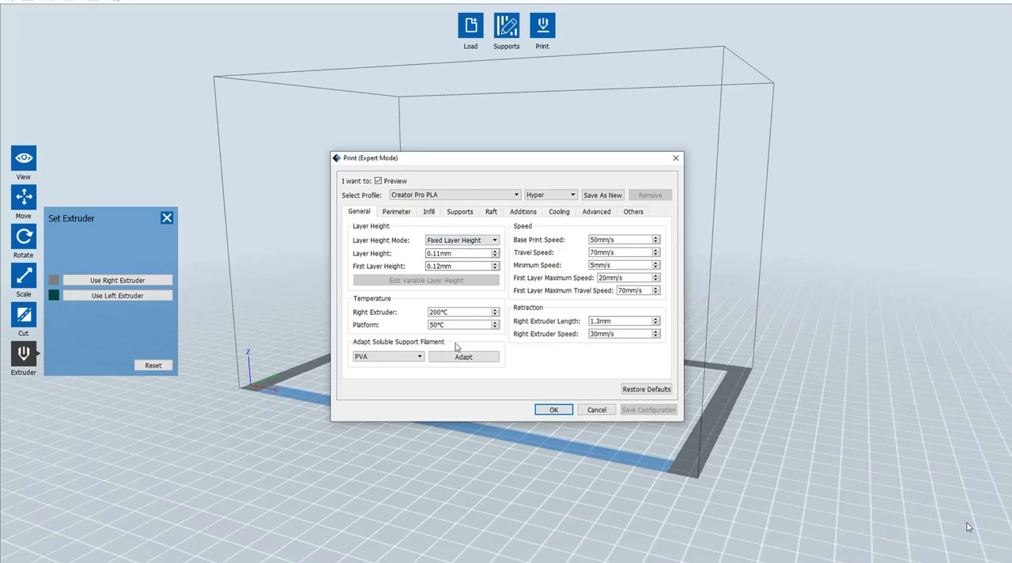
click(429, 212)
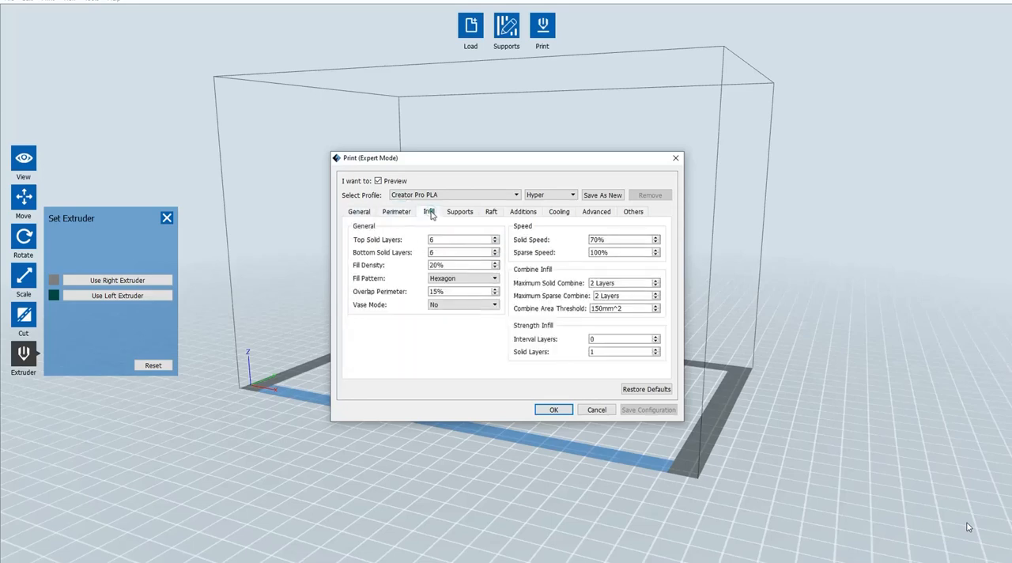
click(465, 214)
click(427, 212)
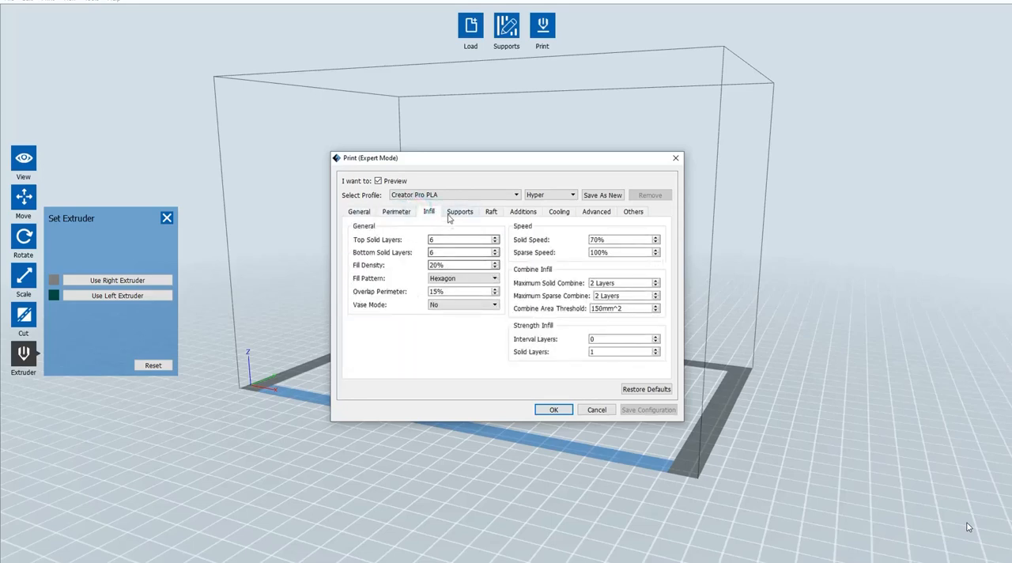
click(450, 213)
click(491, 212)
click(523, 212)
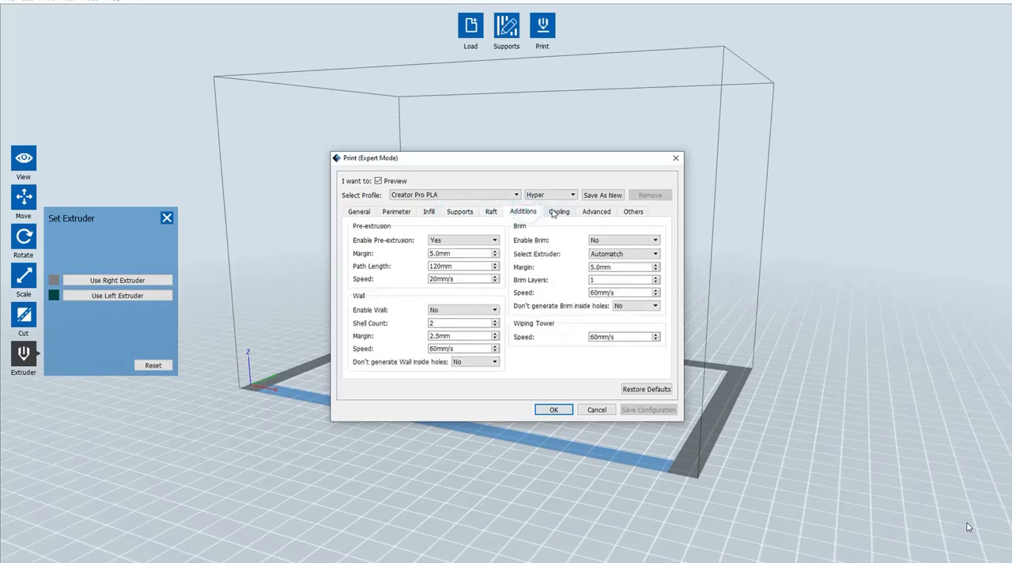
click(558, 212)
click(608, 212)
click(637, 212)
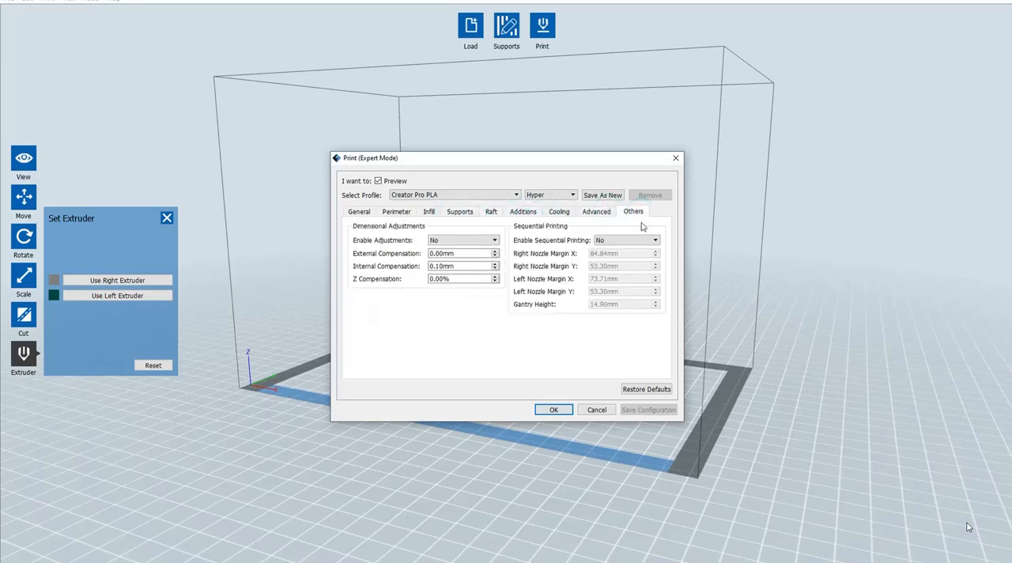
Slice the model with the Creator Pro PLA profile, save it to the Desktop as tech test in x3g format, replacing the existing file, and inspect the preview
click(554, 410)
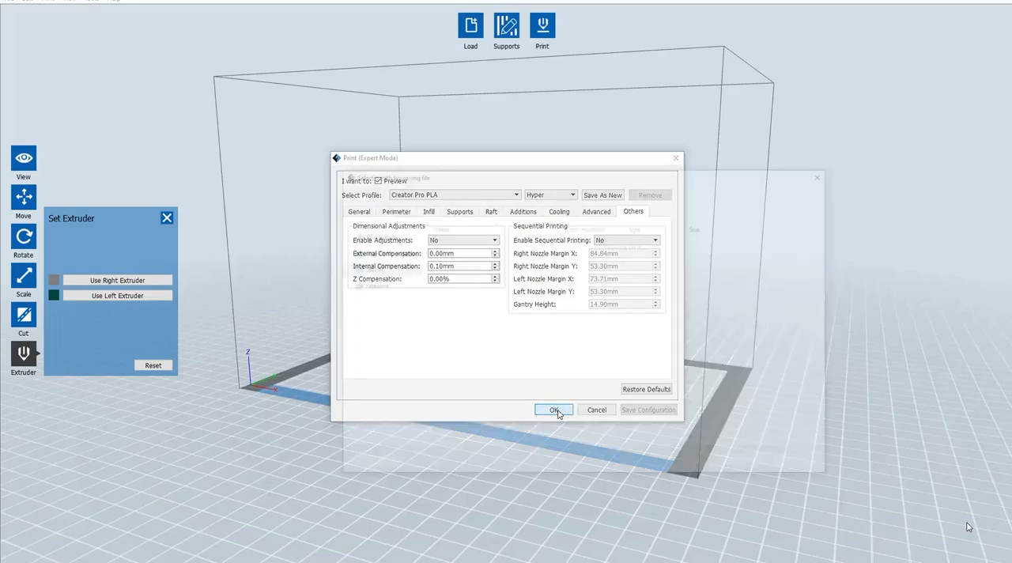
click(382, 348)
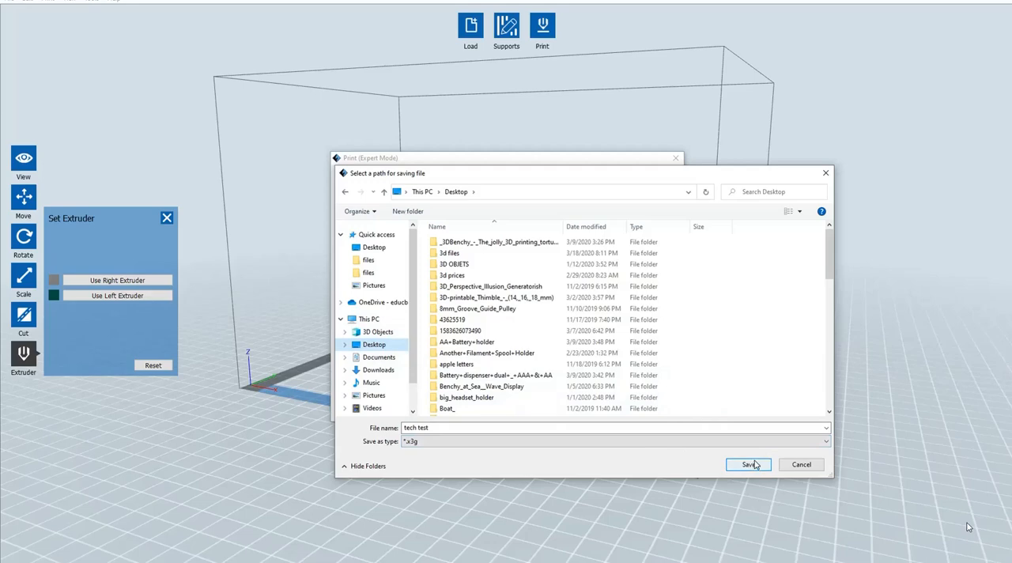
click(735, 443)
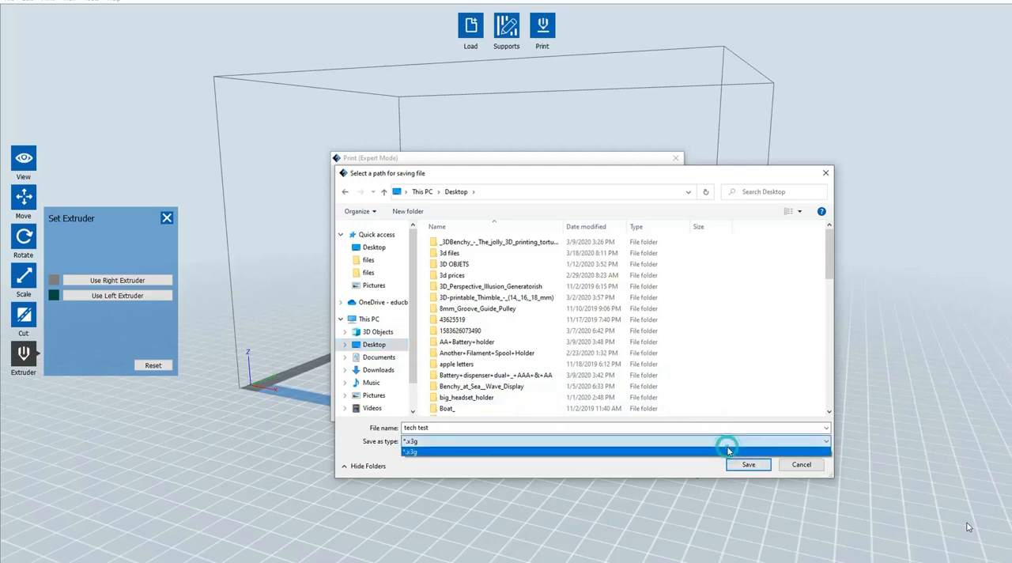
click(727, 450)
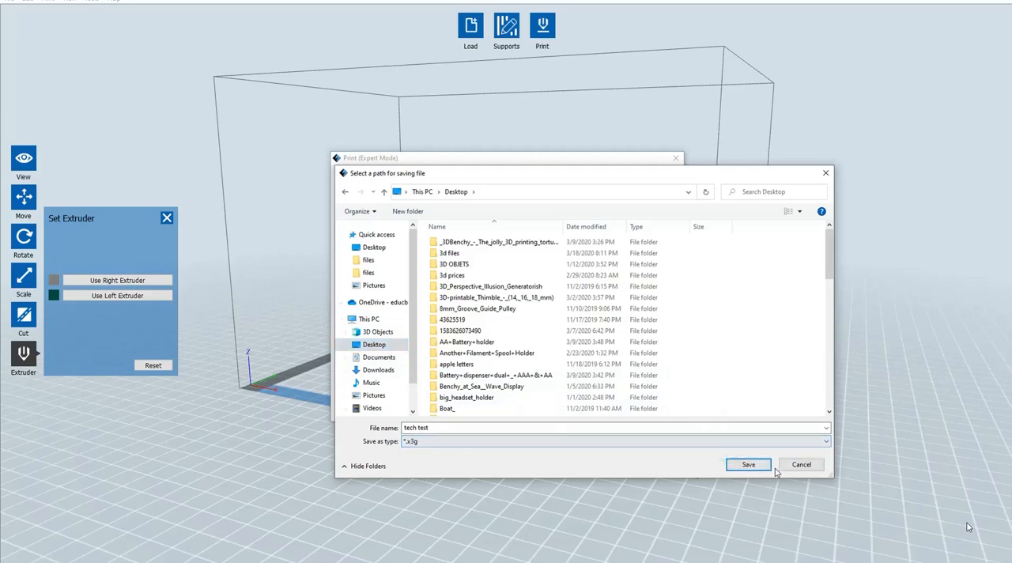
click(748, 465)
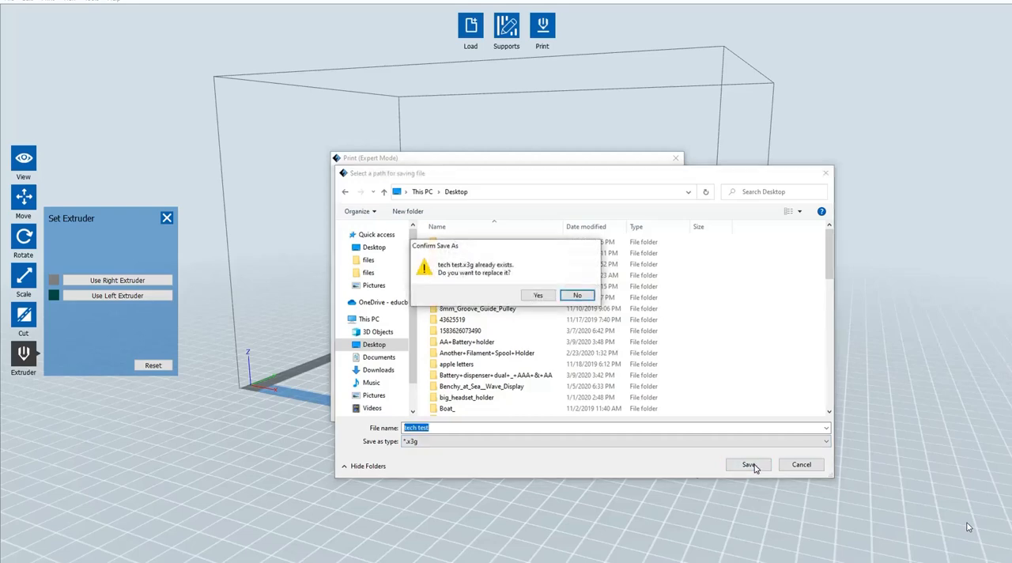
click(549, 297)
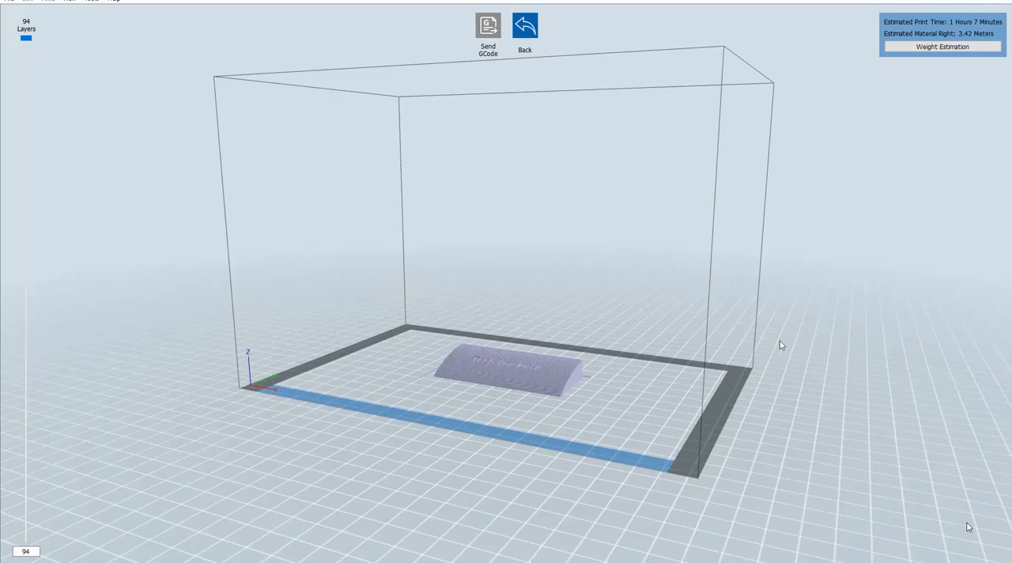
drag(781, 345, 625, 272)
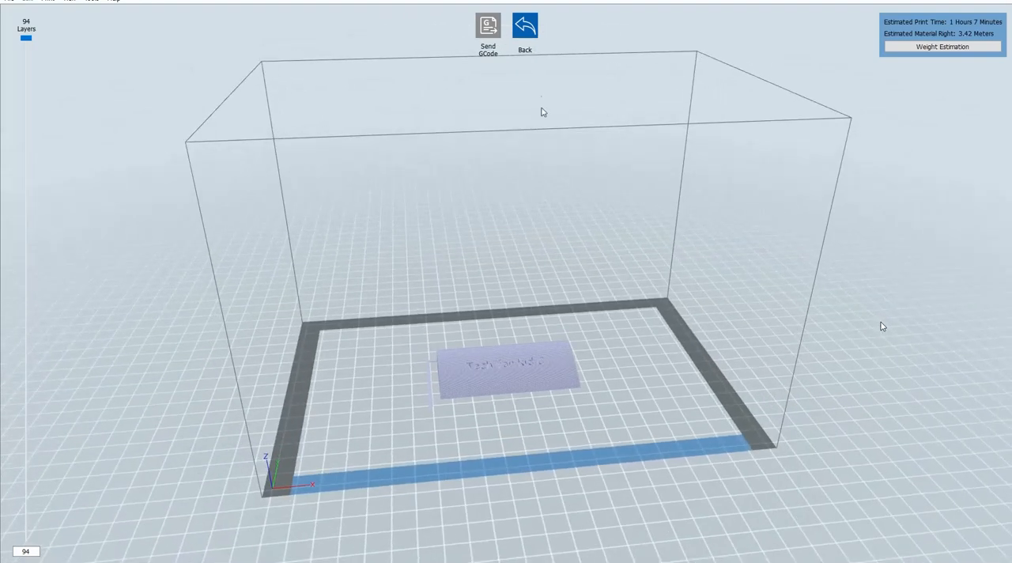